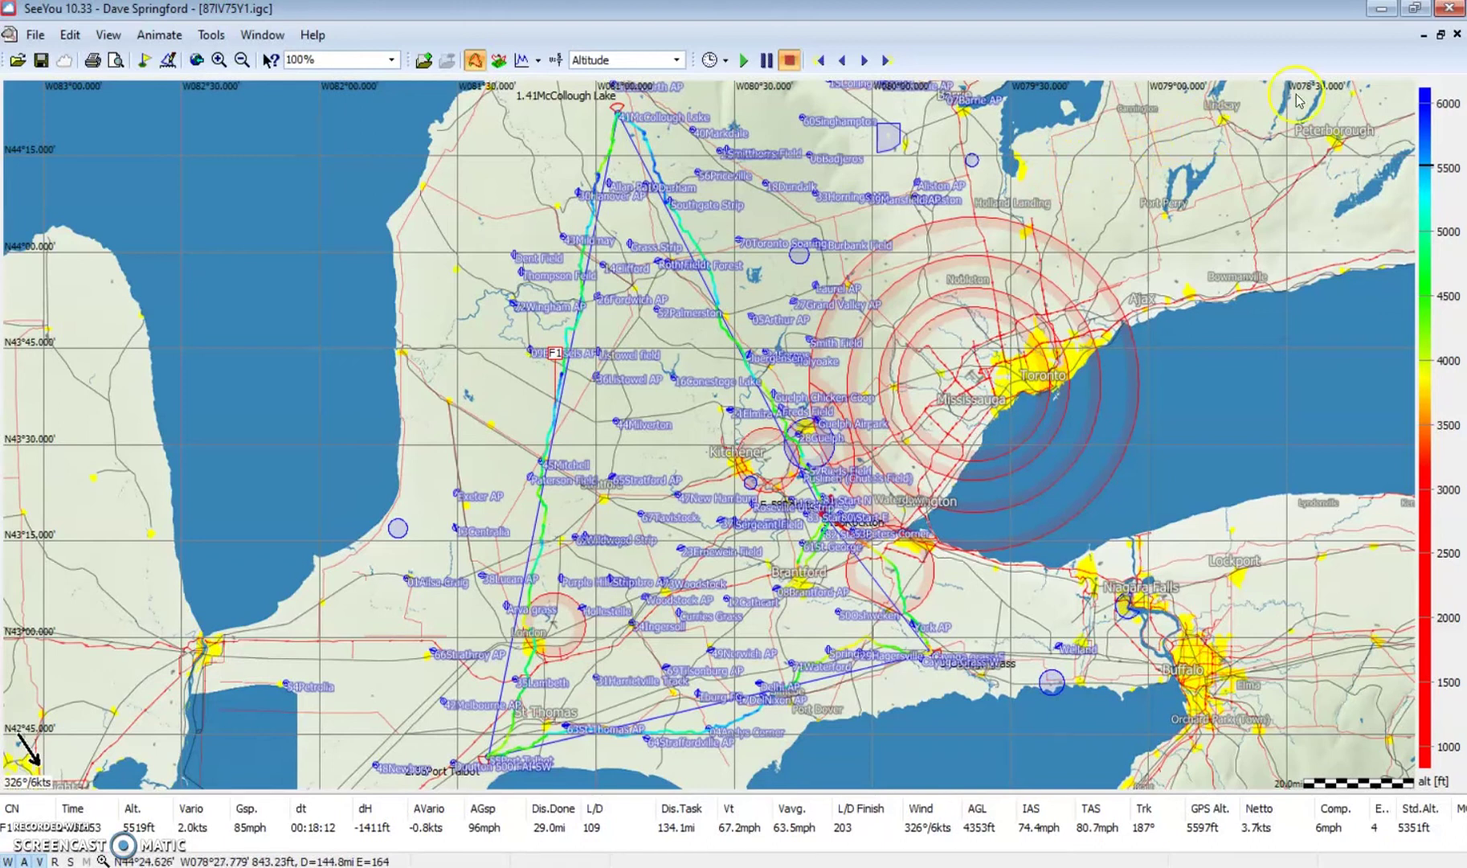
# Restore the map window to a smaller size, open the flight's statistics, and place the enlarged statistics window beside the map.
pyautogui.click(1441, 35)
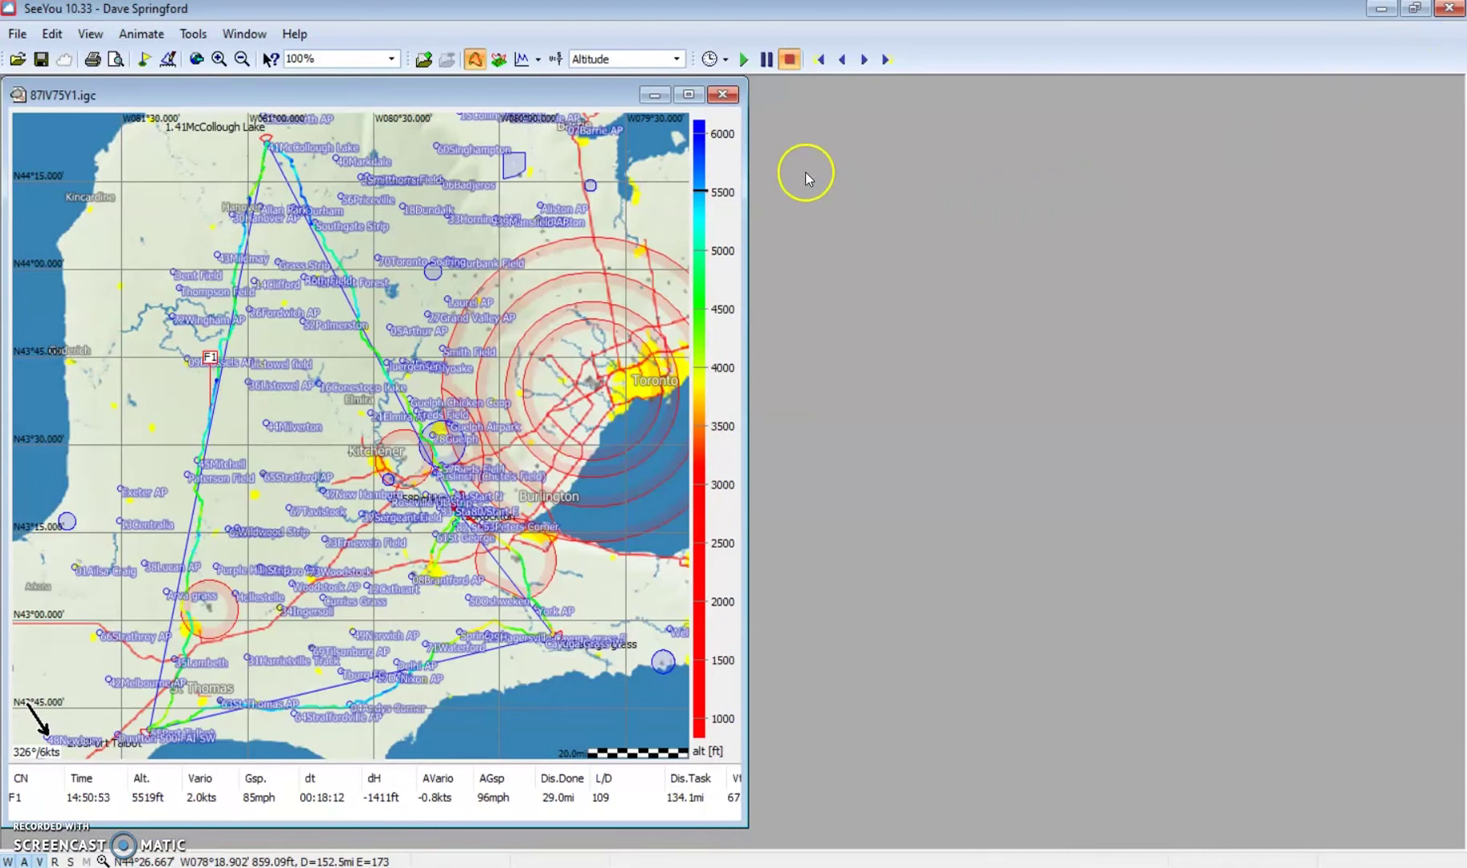
pyautogui.click(556, 59)
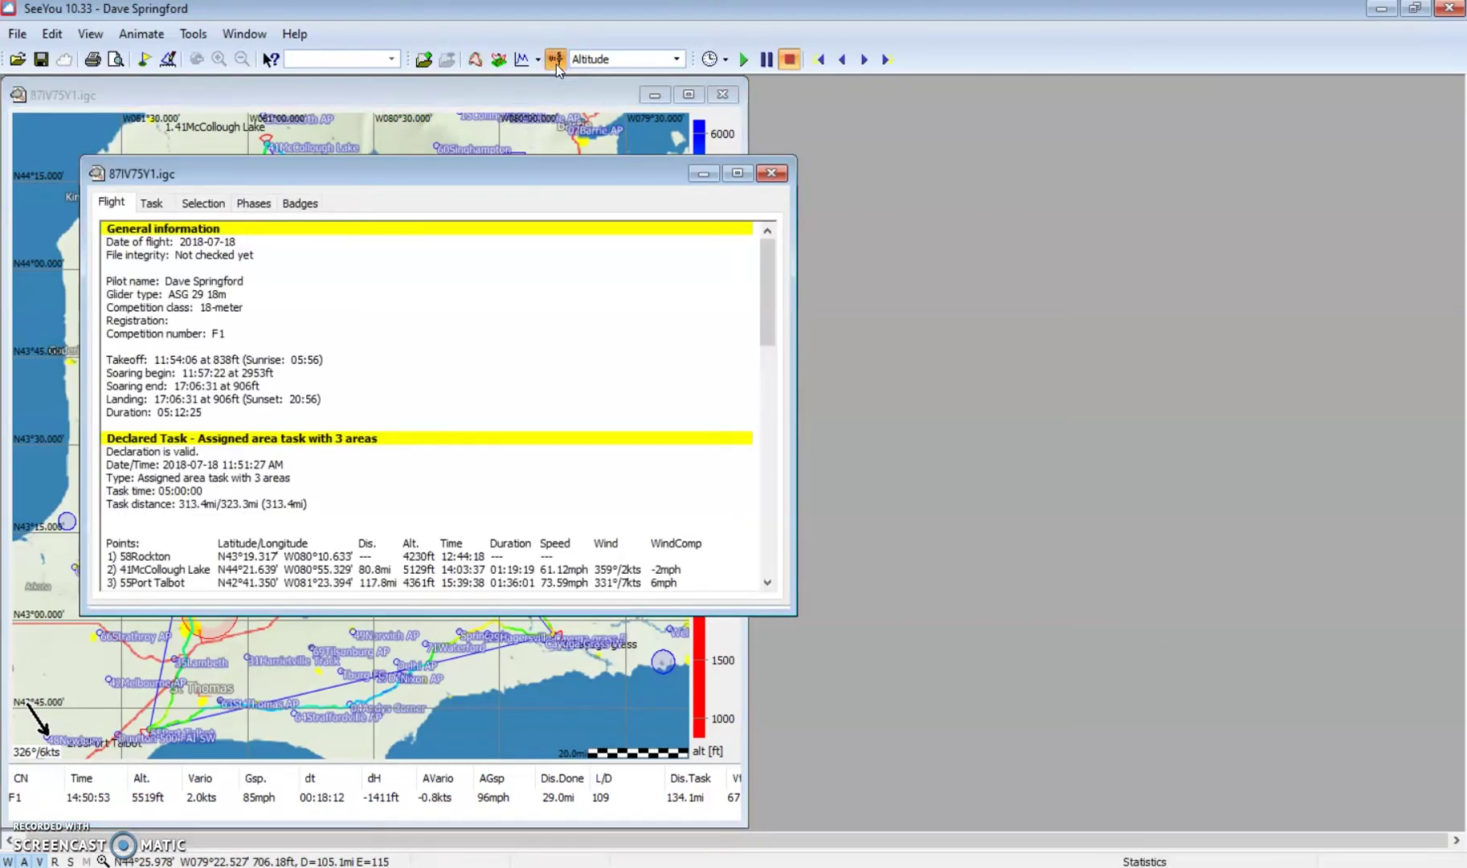
pyautogui.moveTo(529, 184); pyautogui.dragTo(1210, 95)
pyautogui.moveTo(1215, 532); pyautogui.dragTo(1248, 827)
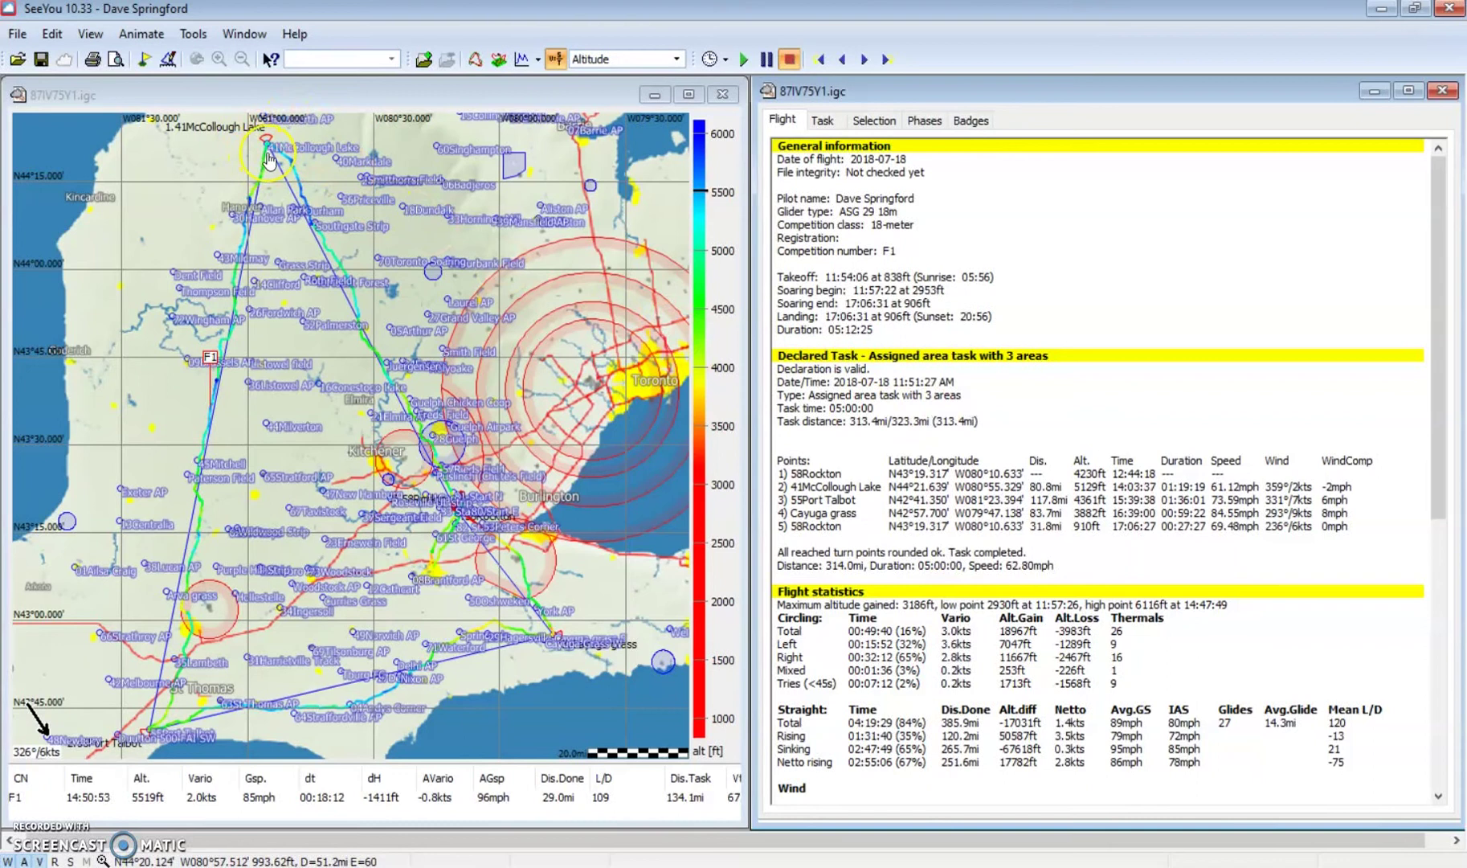
pyautogui.moveTo(269, 160)
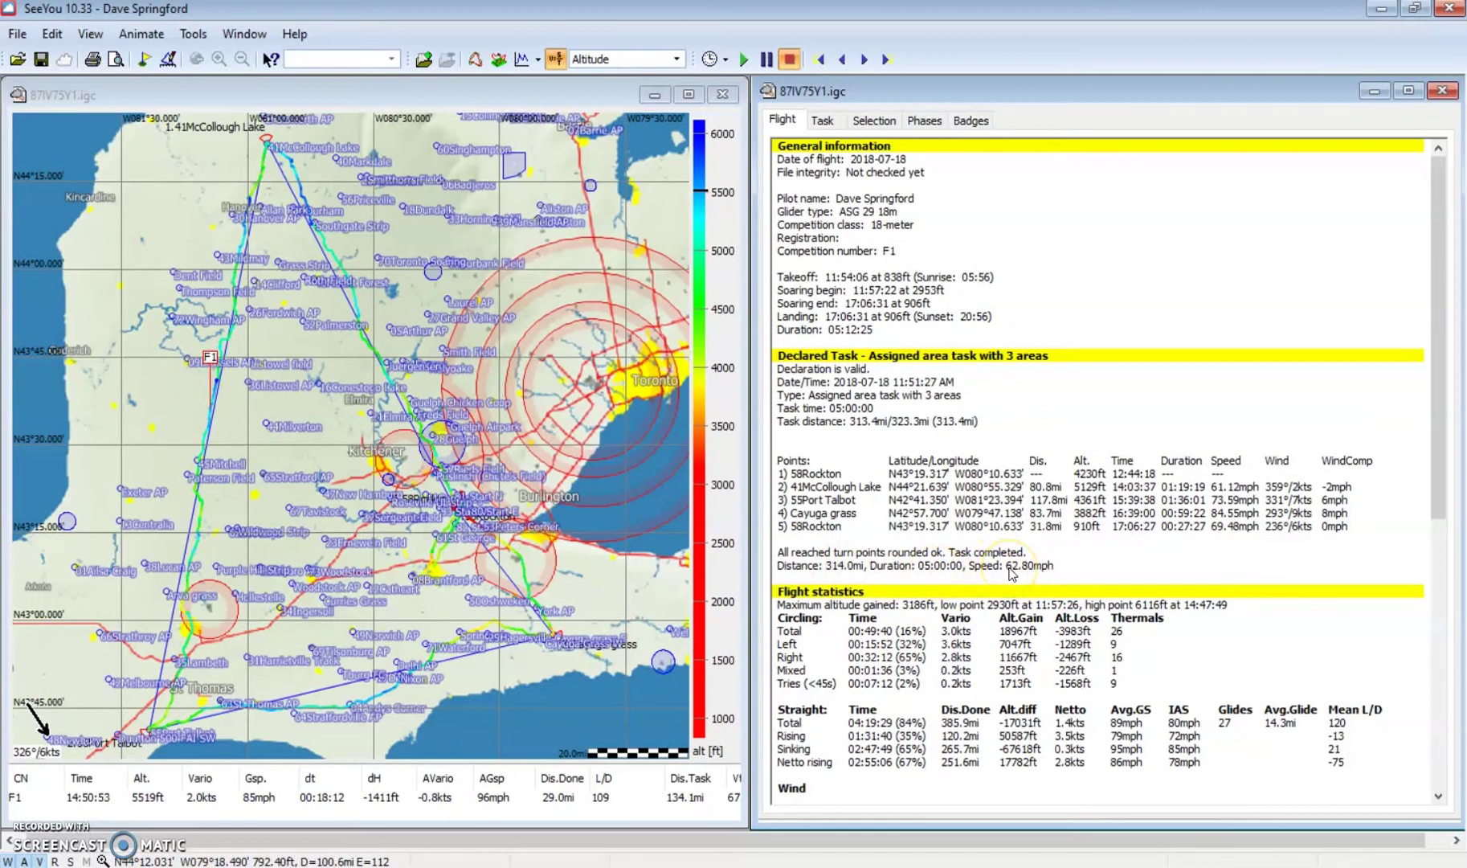
# From the task statistics, change the flight's task type to Racing task and set its task time to 00:00:00.
pyautogui.click(821, 119)
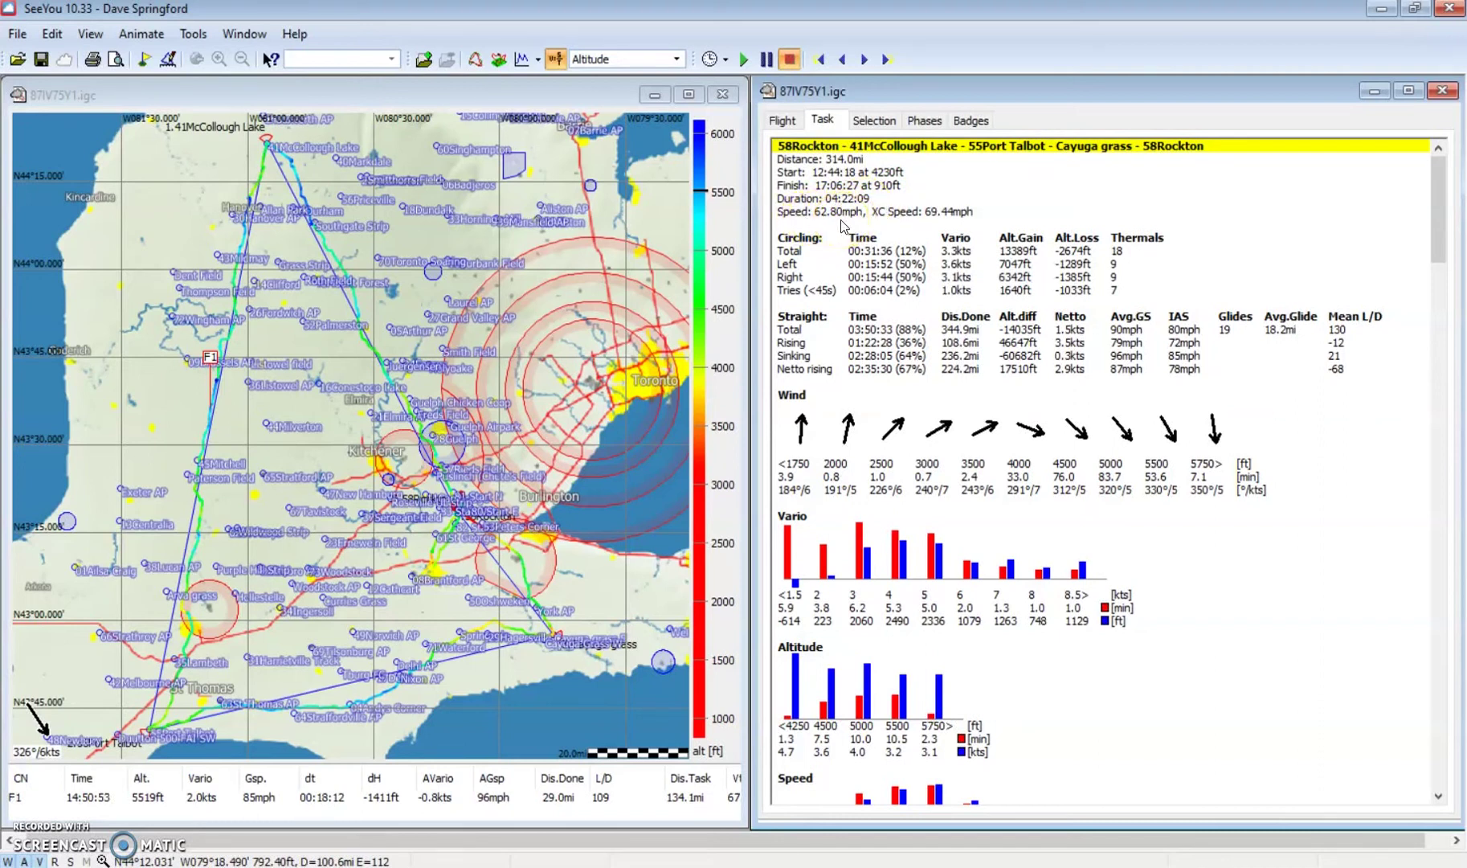
pyautogui.doubleClick(1090, 192)
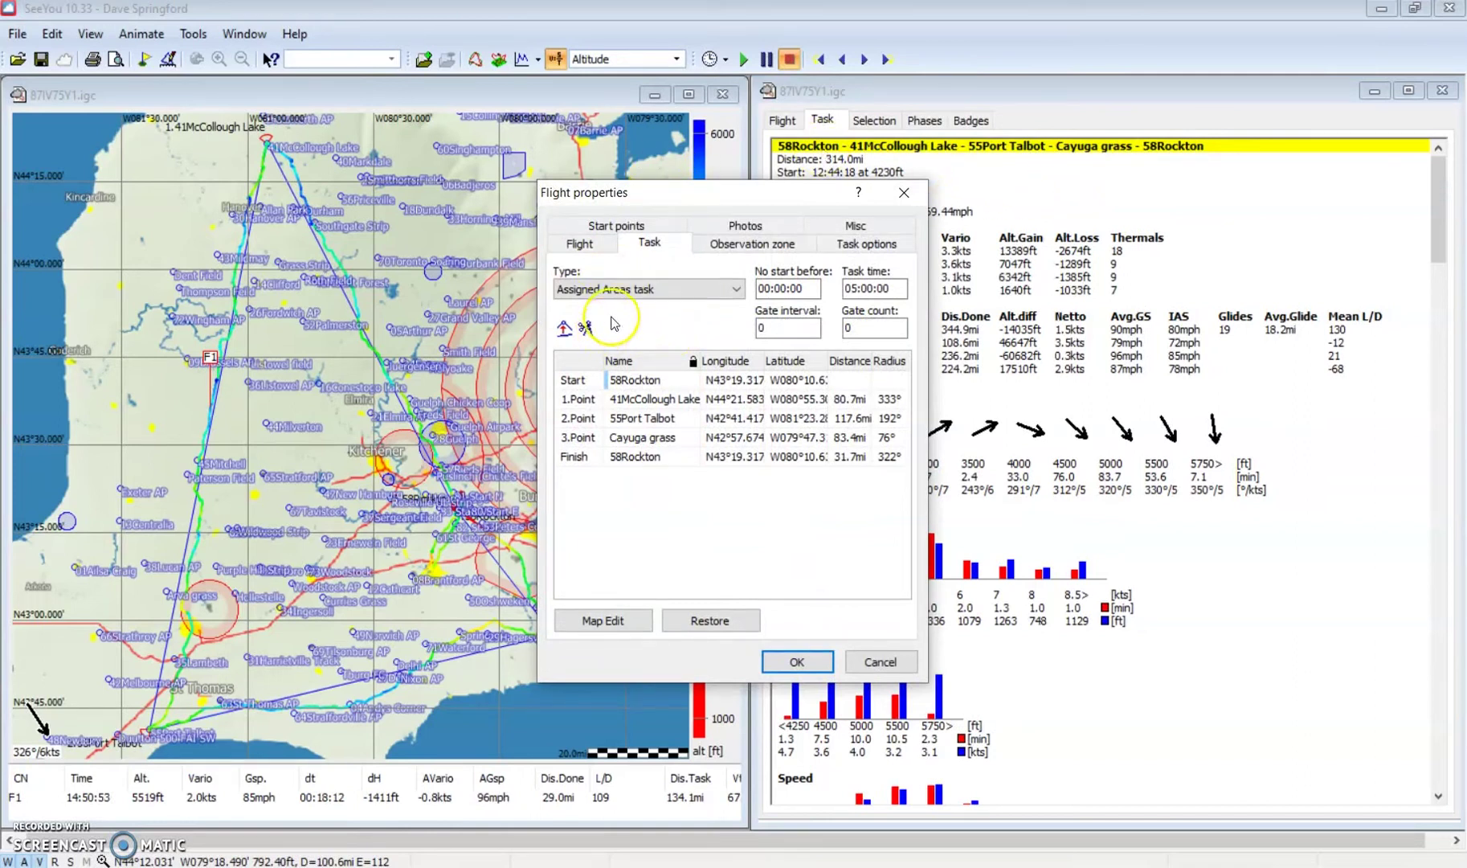
pyautogui.click(739, 287)
pyautogui.click(640, 307)
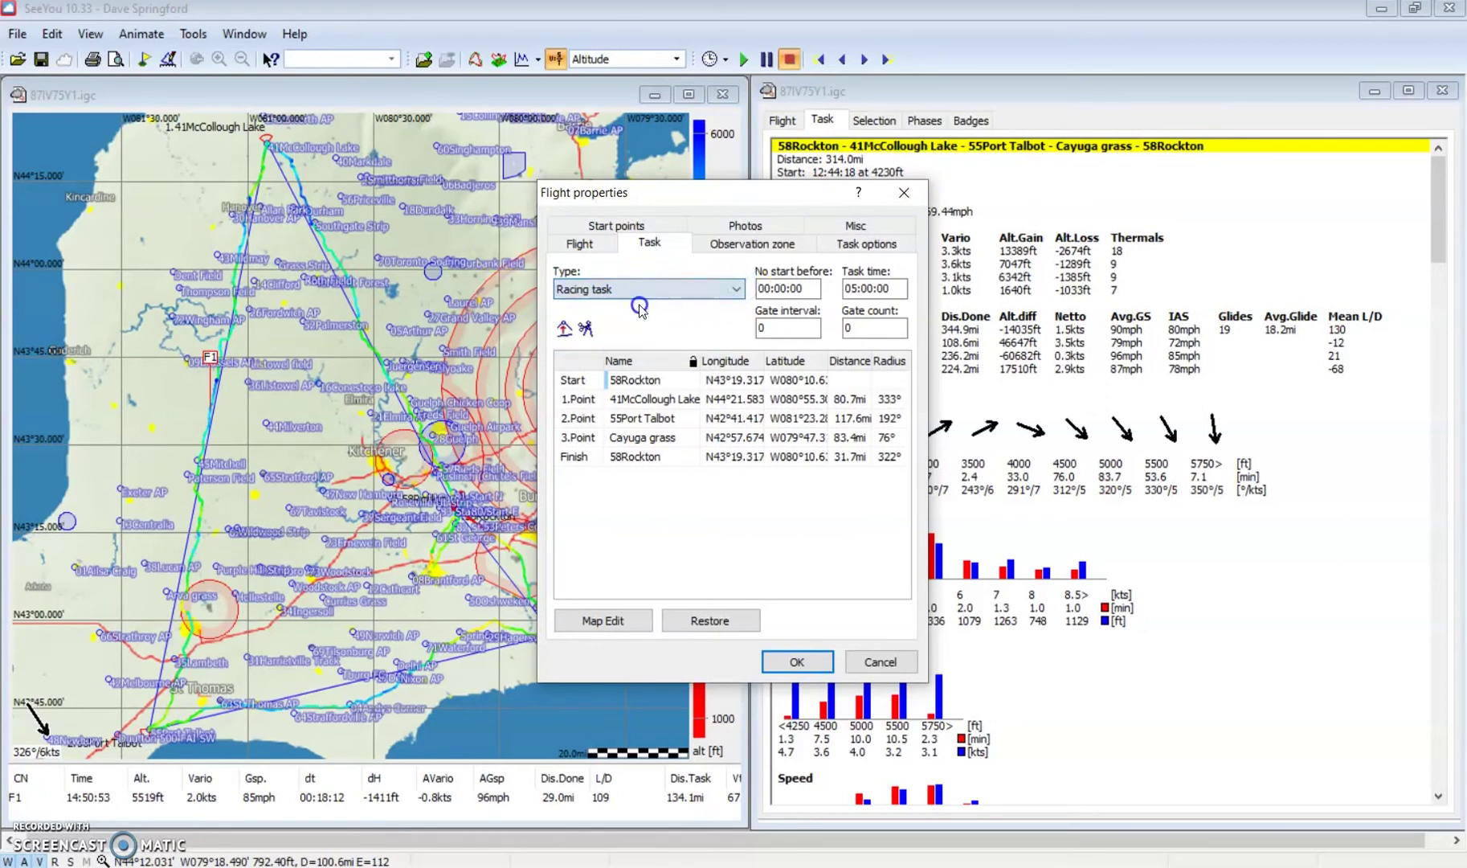
pyautogui.click(668, 227)
pyautogui.click(852, 287)
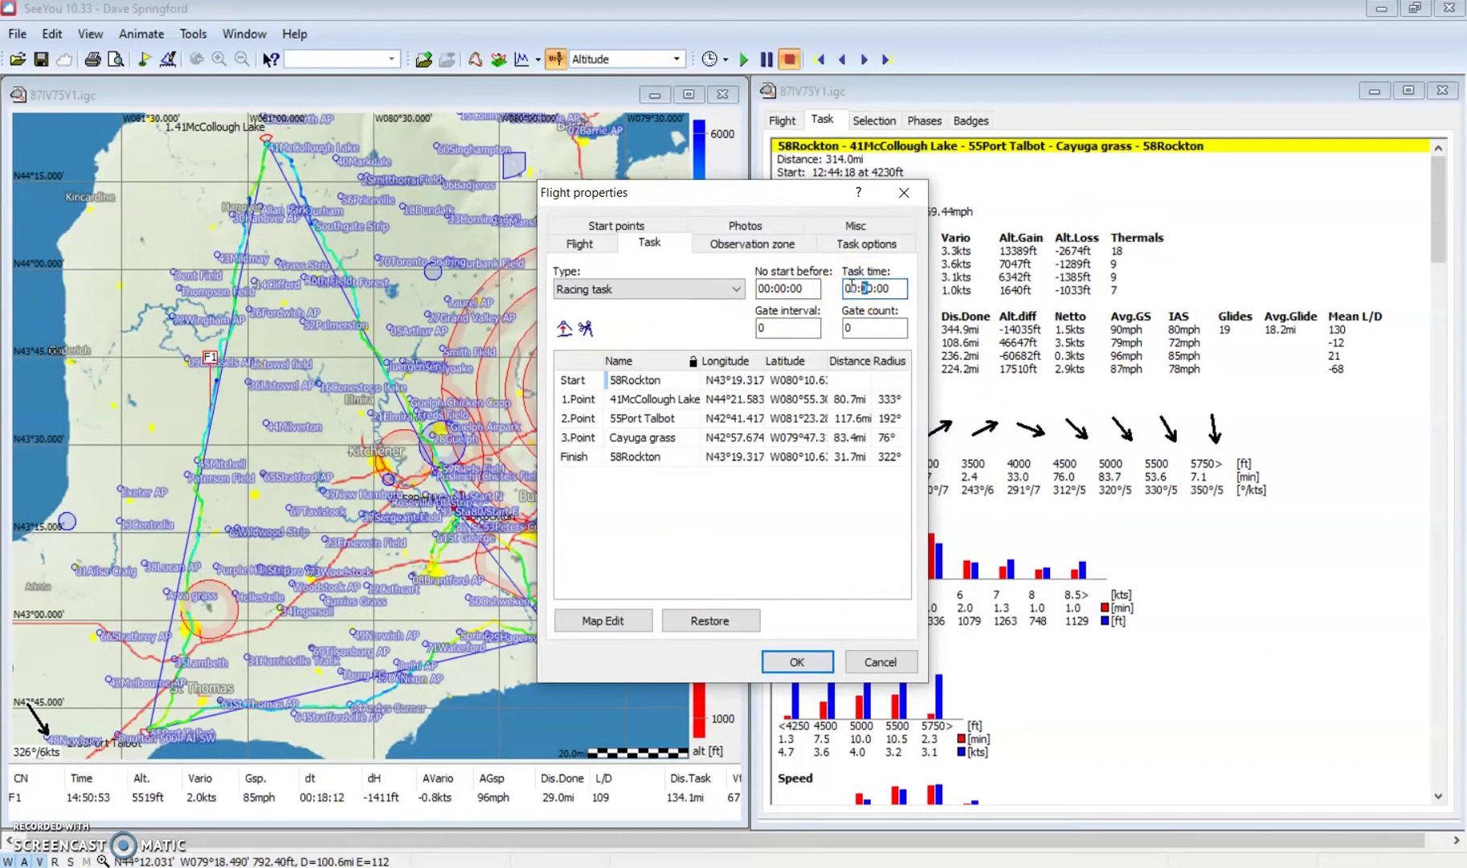
pyautogui.press('Tab')
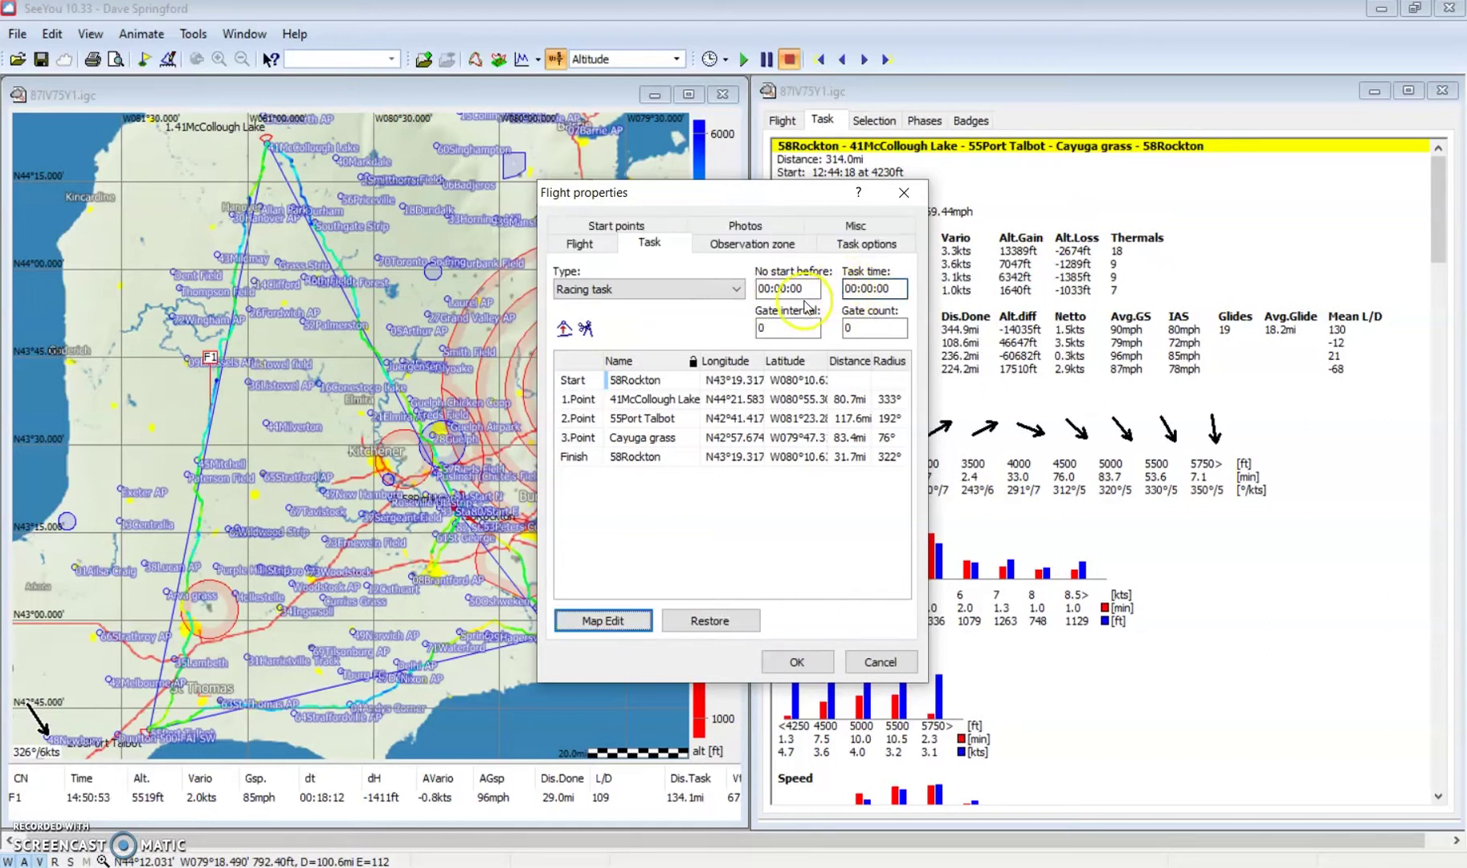
pyautogui.click(671, 320)
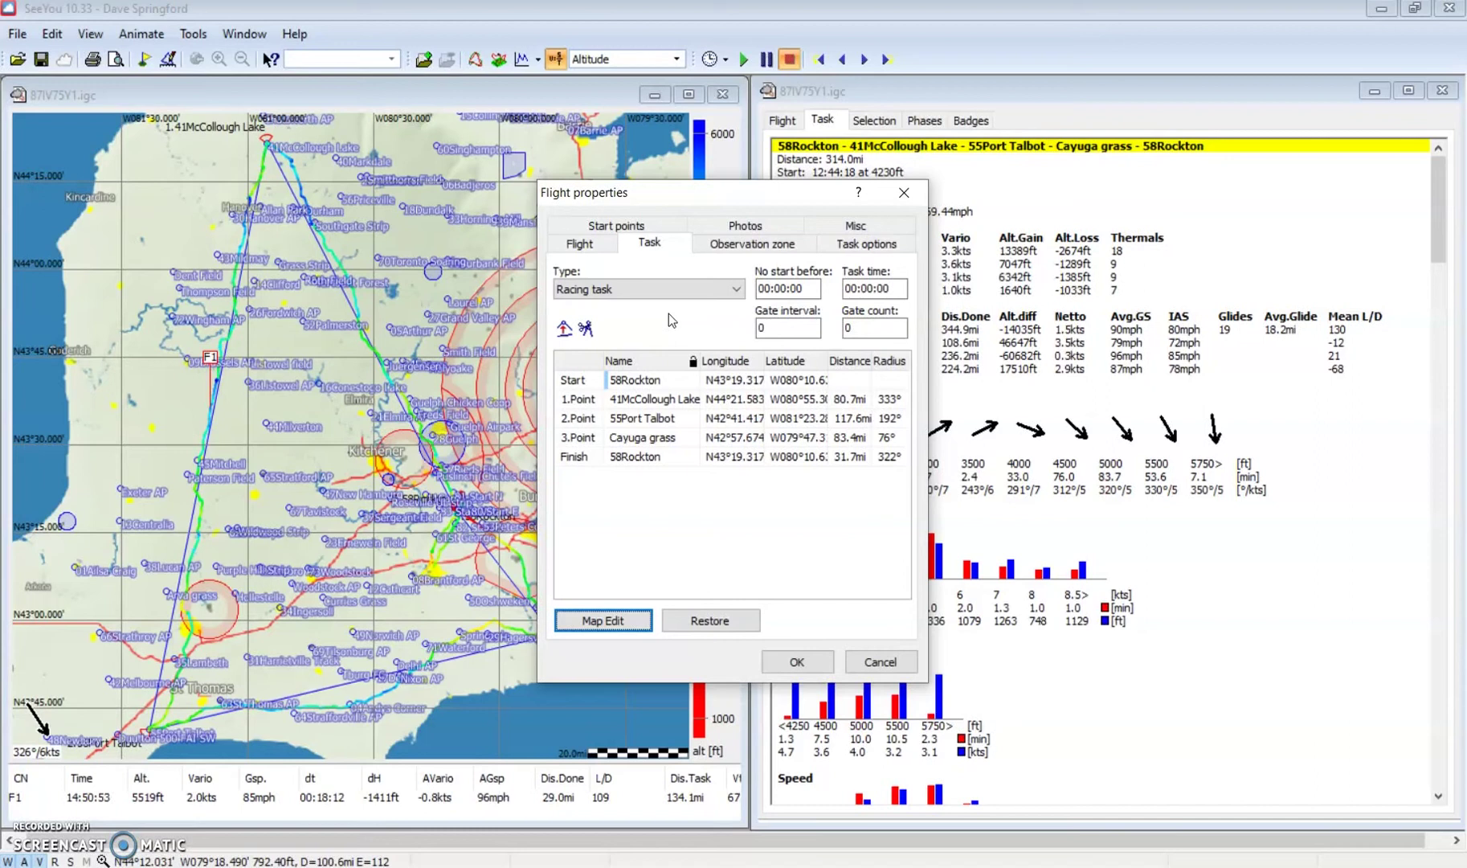
pyautogui.click(797, 663)
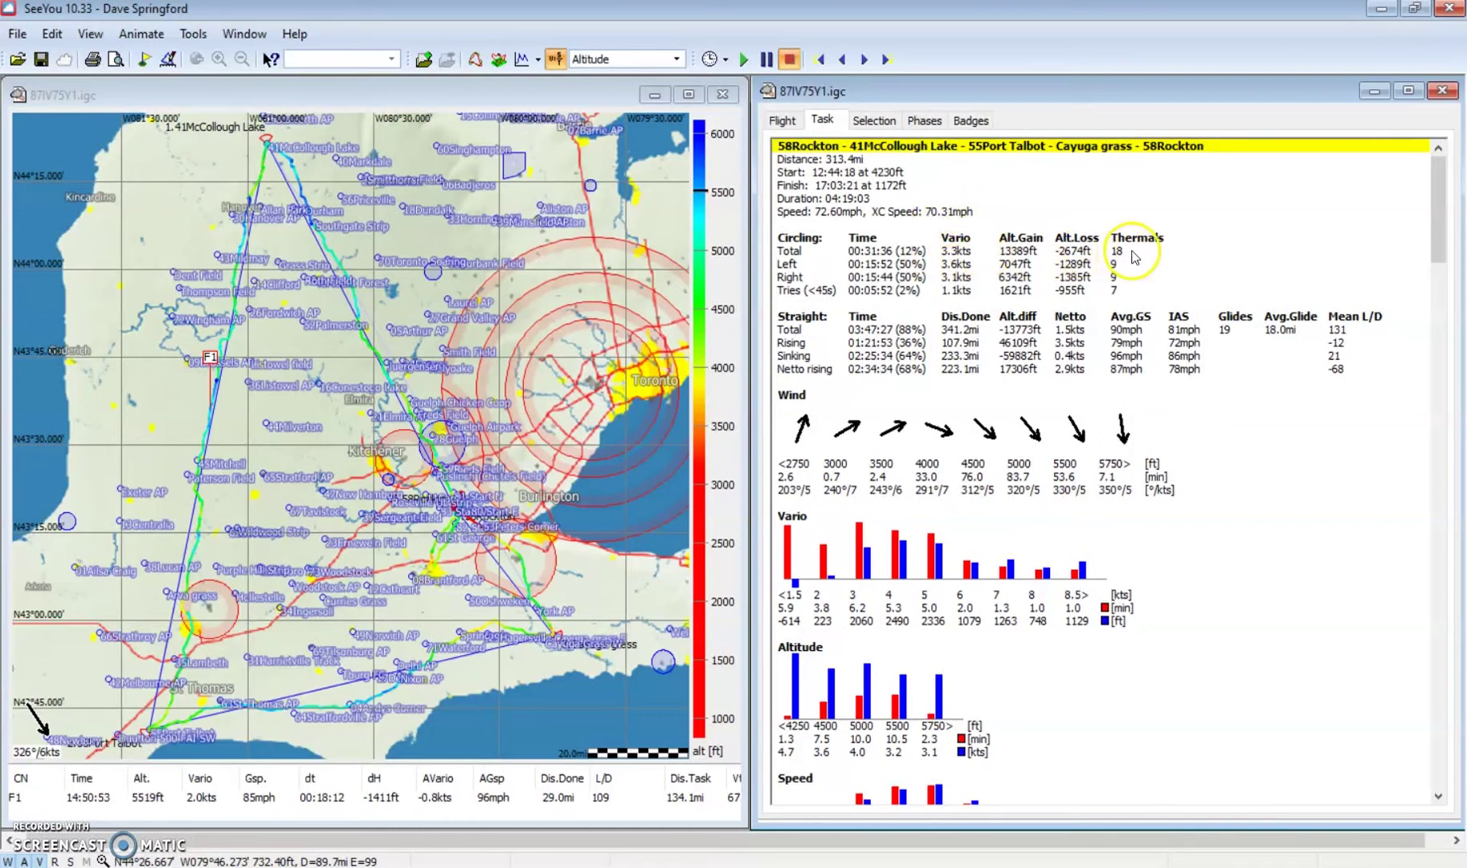
# Review the declared task's turn point results and the whole-task circling, straight flight, wind, vario, altitude and speed statistics.
pyautogui.click(784, 121)
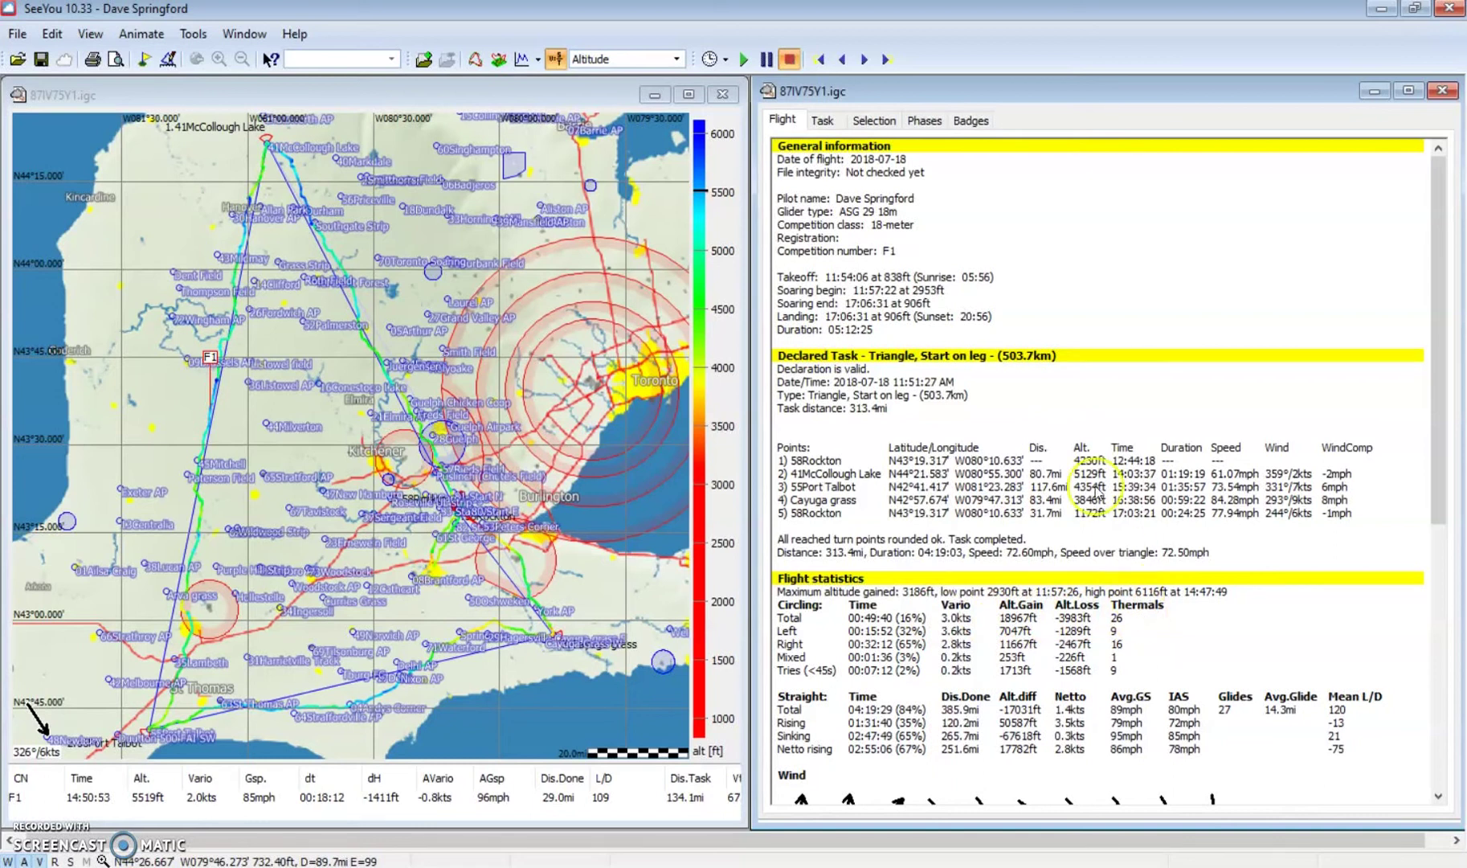
pyautogui.click(826, 118)
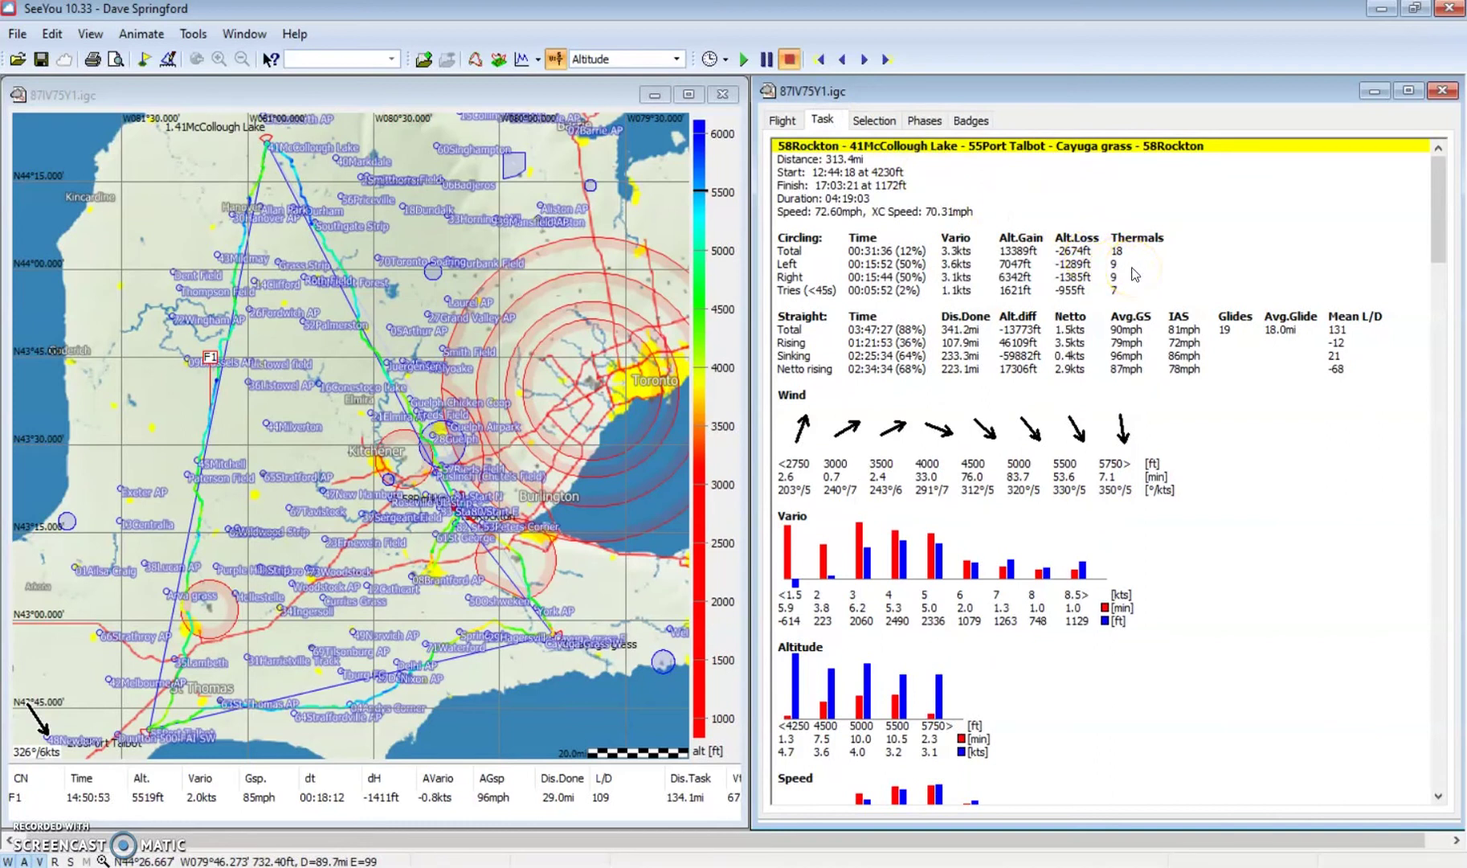
pyautogui.click(1133, 241)
pyautogui.click(828, 392)
pyautogui.scroll(-10, 1213, 635)
pyautogui.scroll(15, 1209, 638)
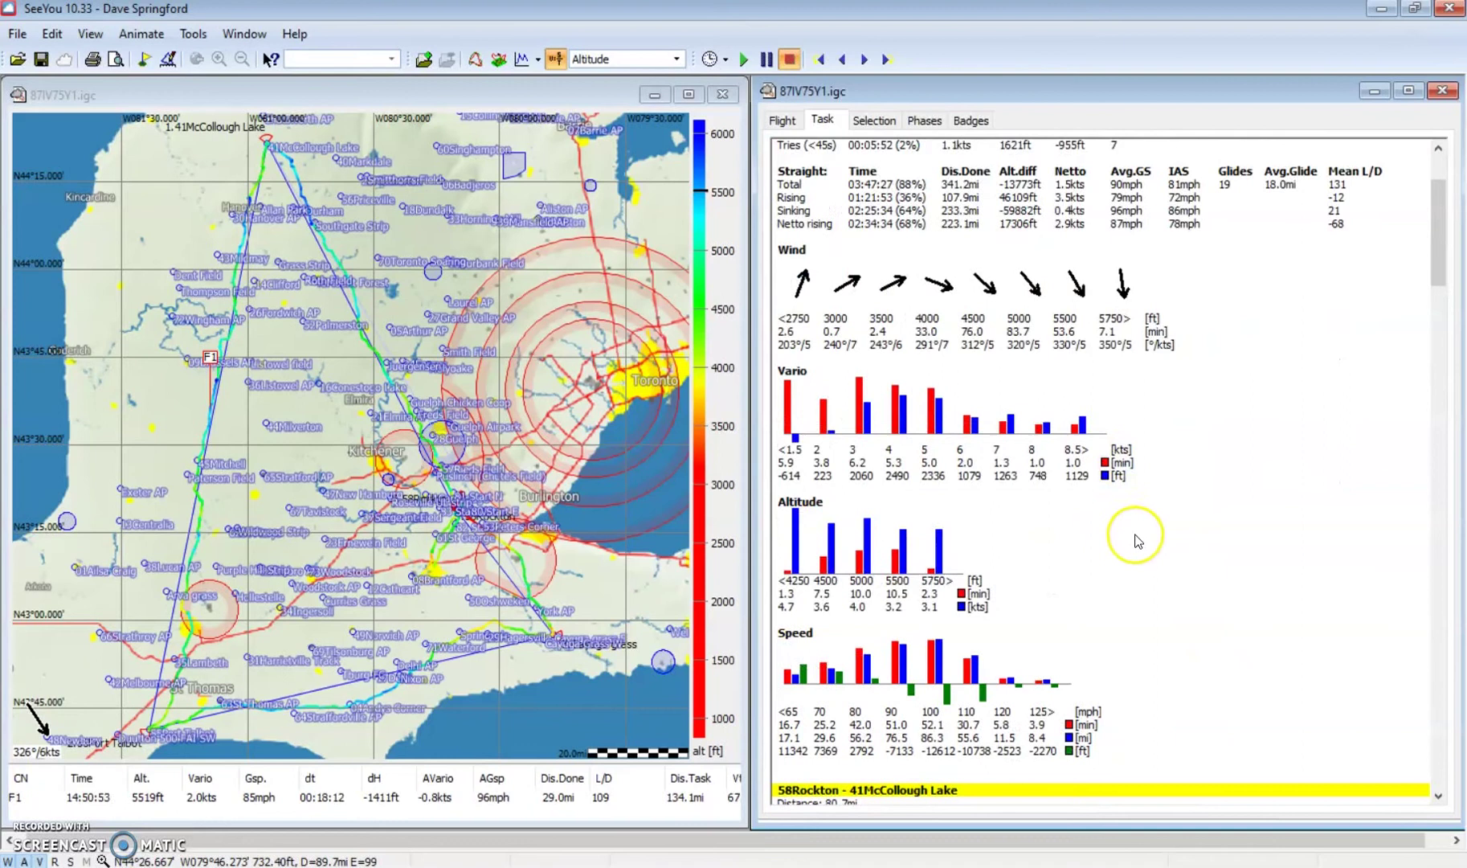
pyautogui.click(1181, 593)
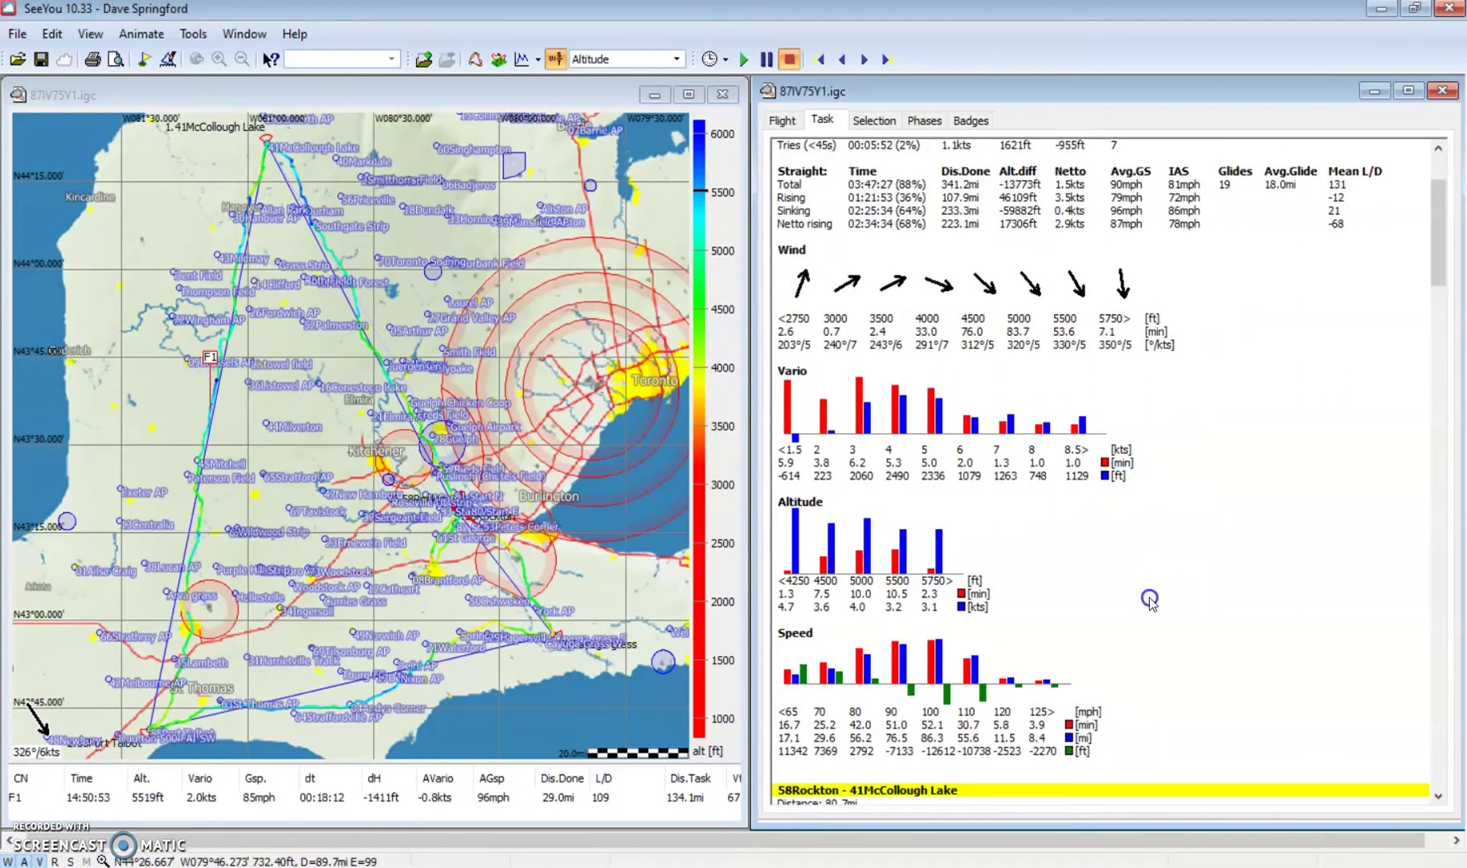
pyautogui.scroll(10, 1150, 599)
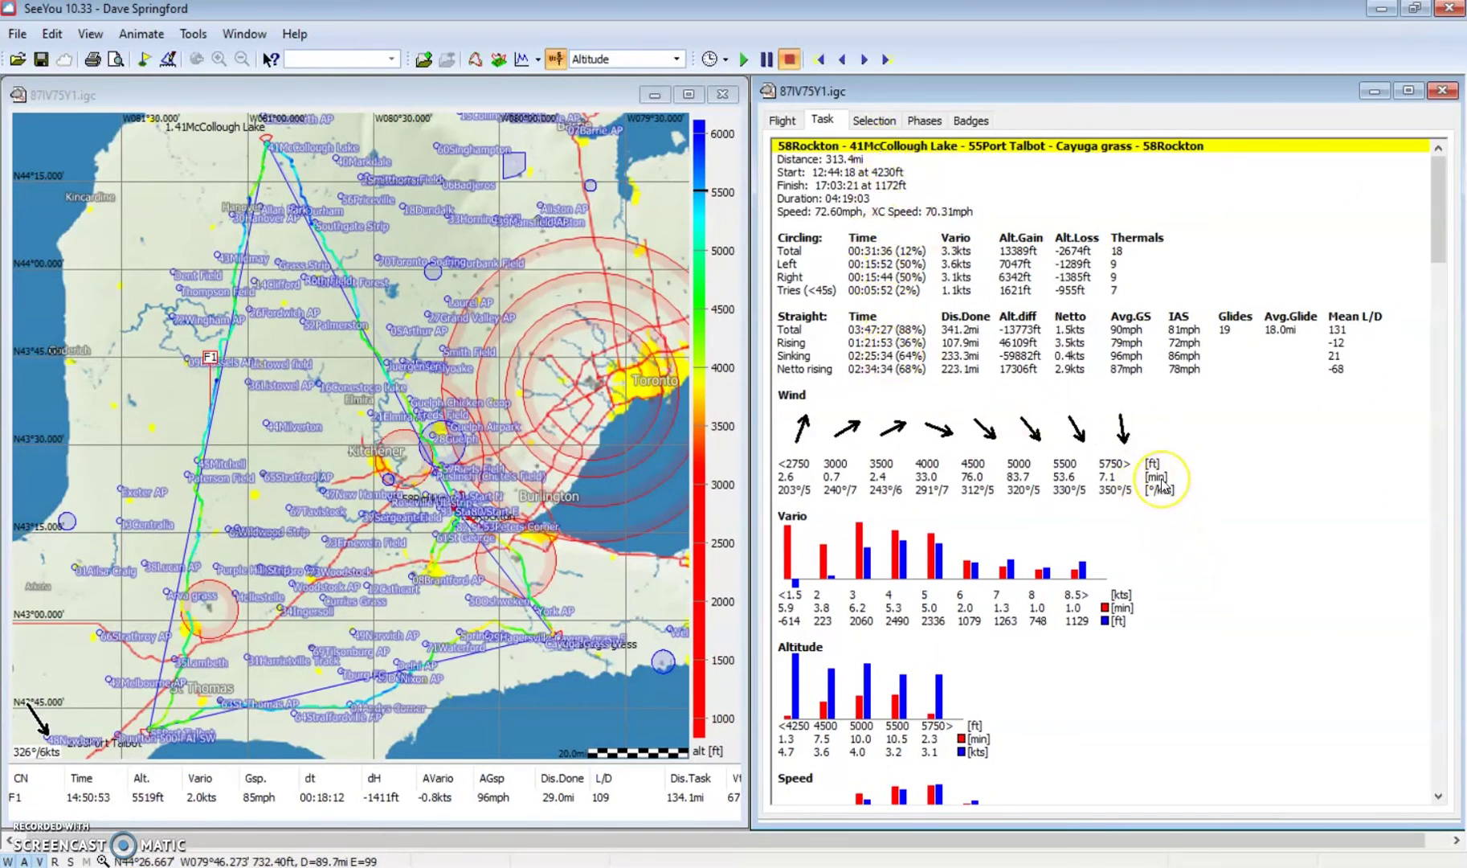
# Examine the statistics of the first two task legs and compare the wind component of each leg in the flight summary.
pyautogui.scroll(-10, 1164, 492)
pyautogui.scroll(-3, 1165, 485)
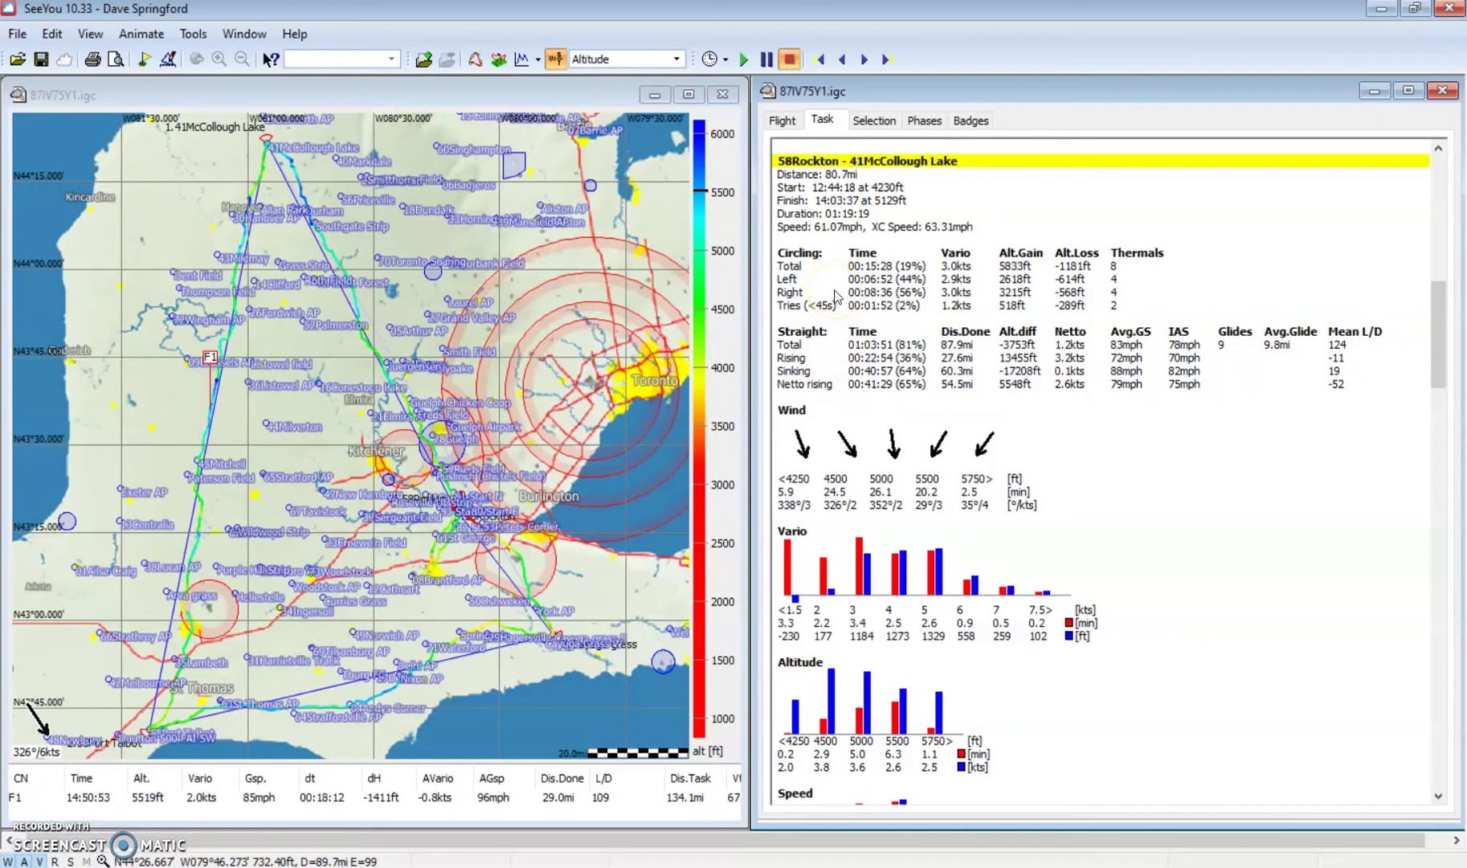
pyautogui.scroll(-15, 1177, 575)
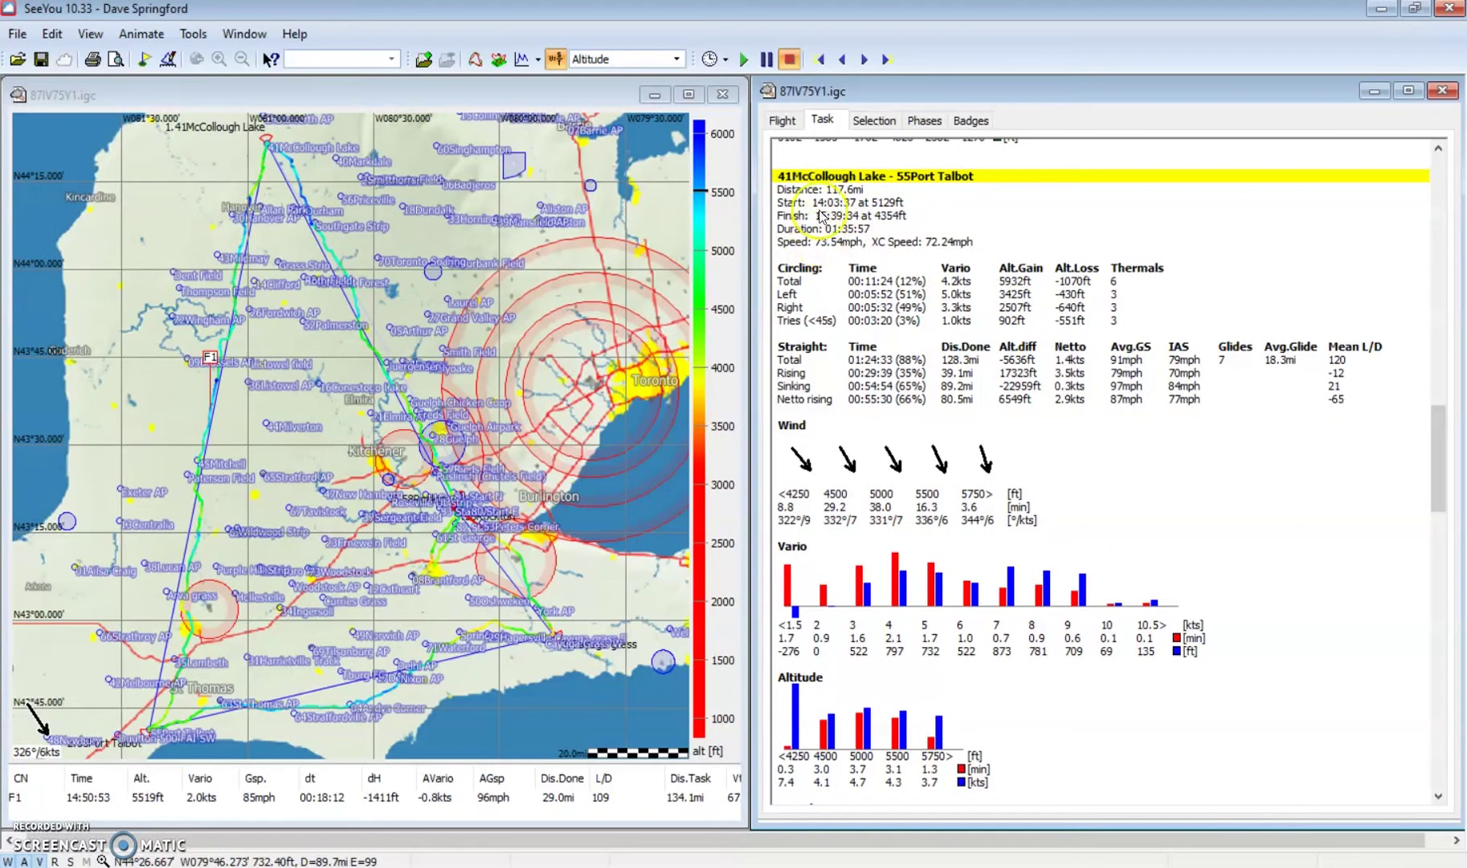
pyautogui.click(784, 120)
pyautogui.scroll(10, 901, 328)
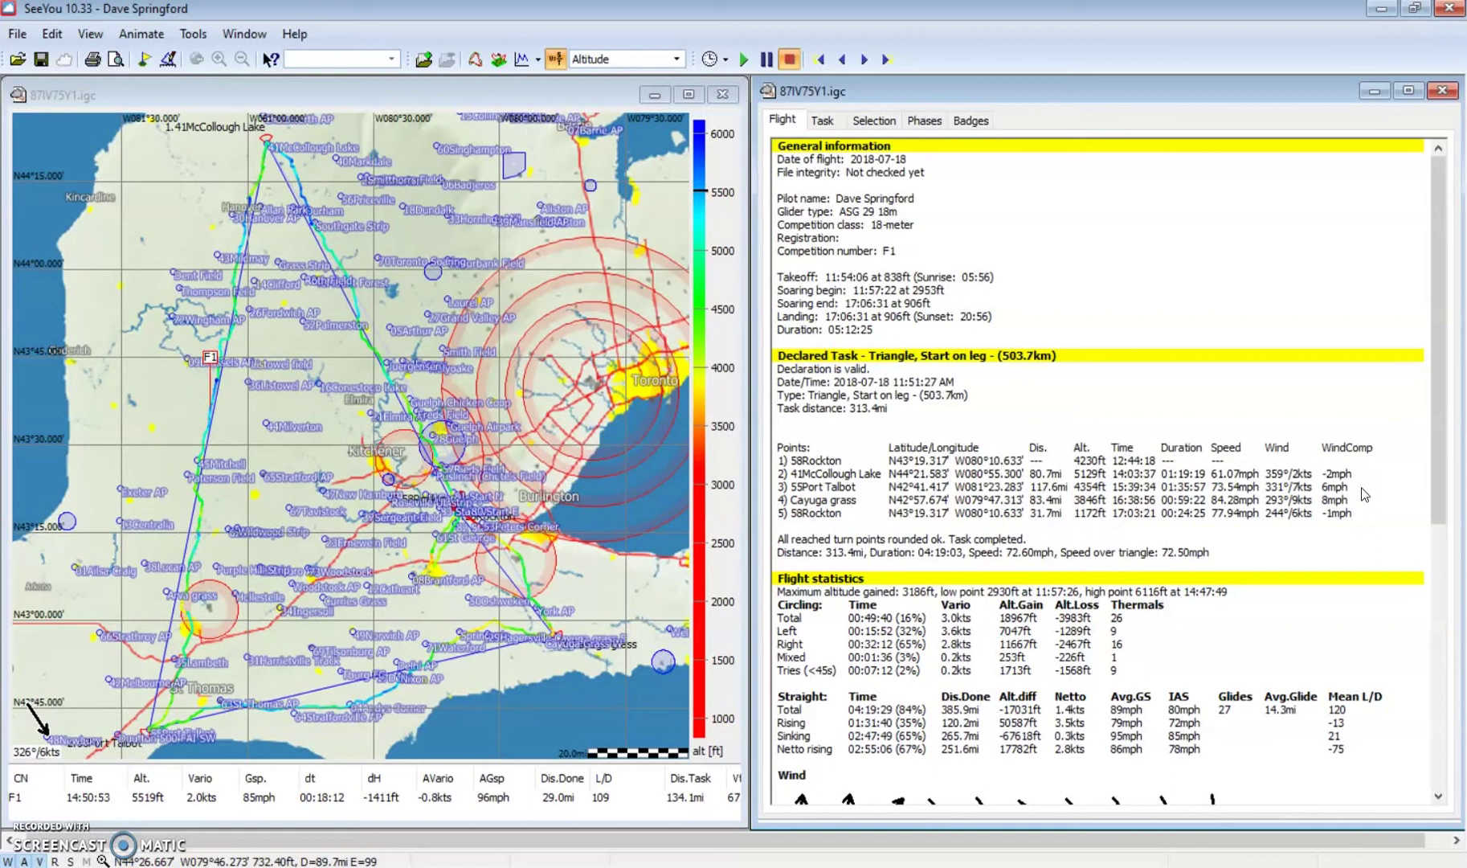
pyautogui.click(827, 119)
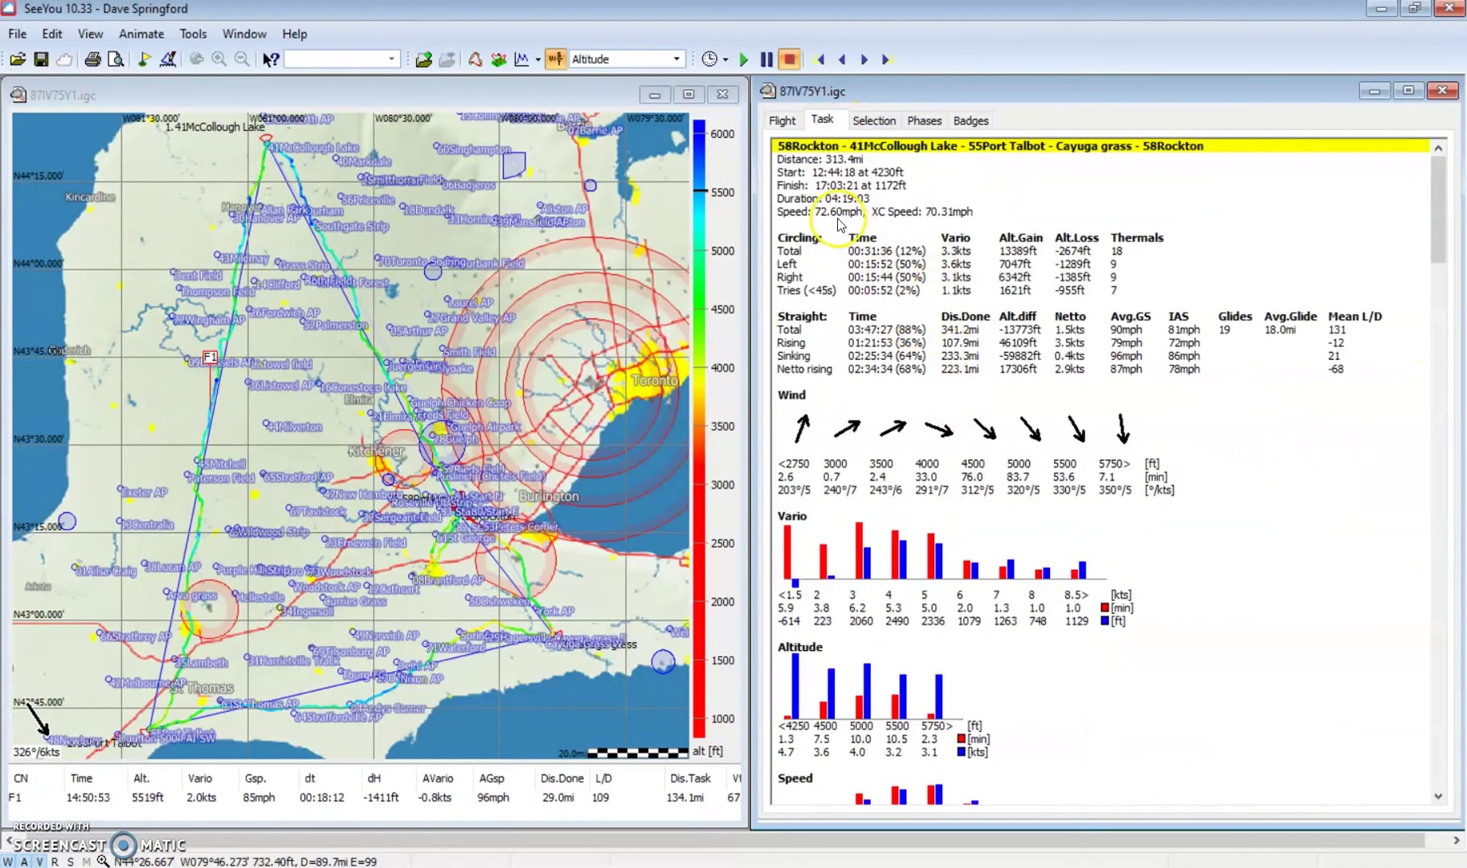
# Examine the circling and straight flight statistics for the 41McCollough Lake to 55Port Talbot leg.
pyautogui.scroll(-15, 878, 304)
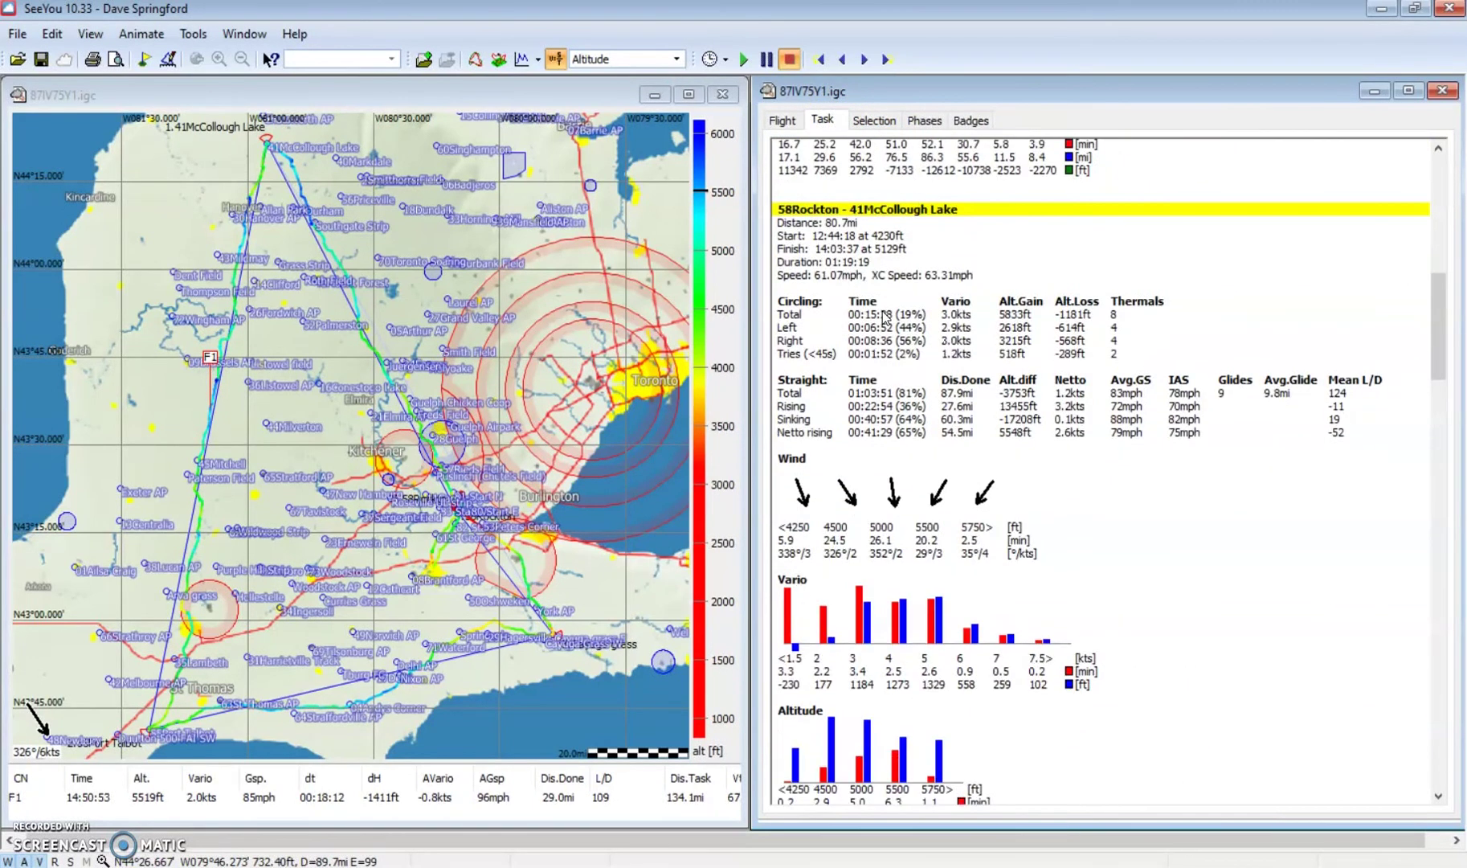
pyautogui.scroll(-5, 892, 337)
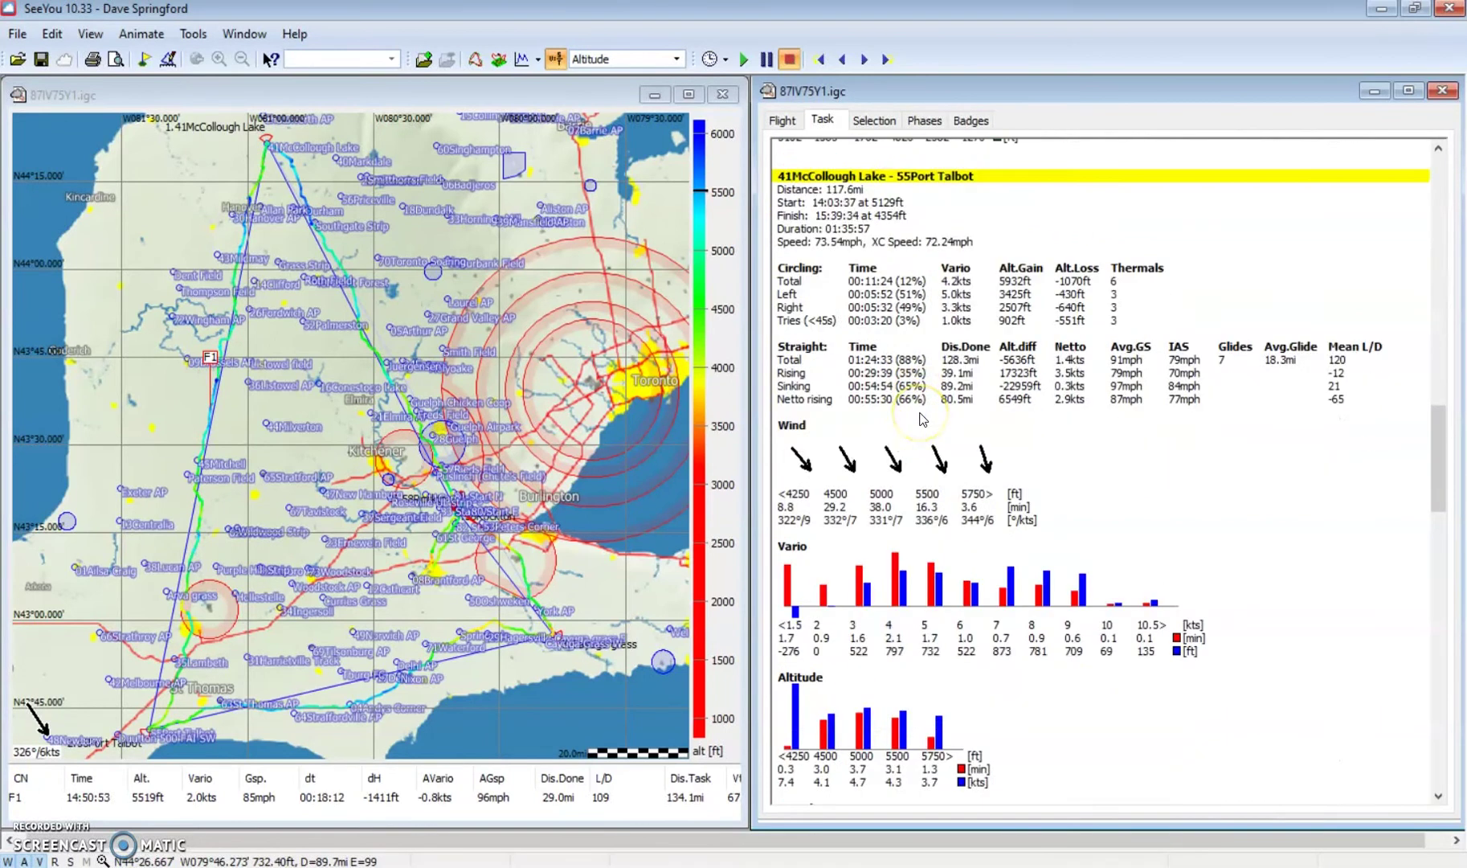
pyautogui.click(900, 370)
pyautogui.click(820, 307)
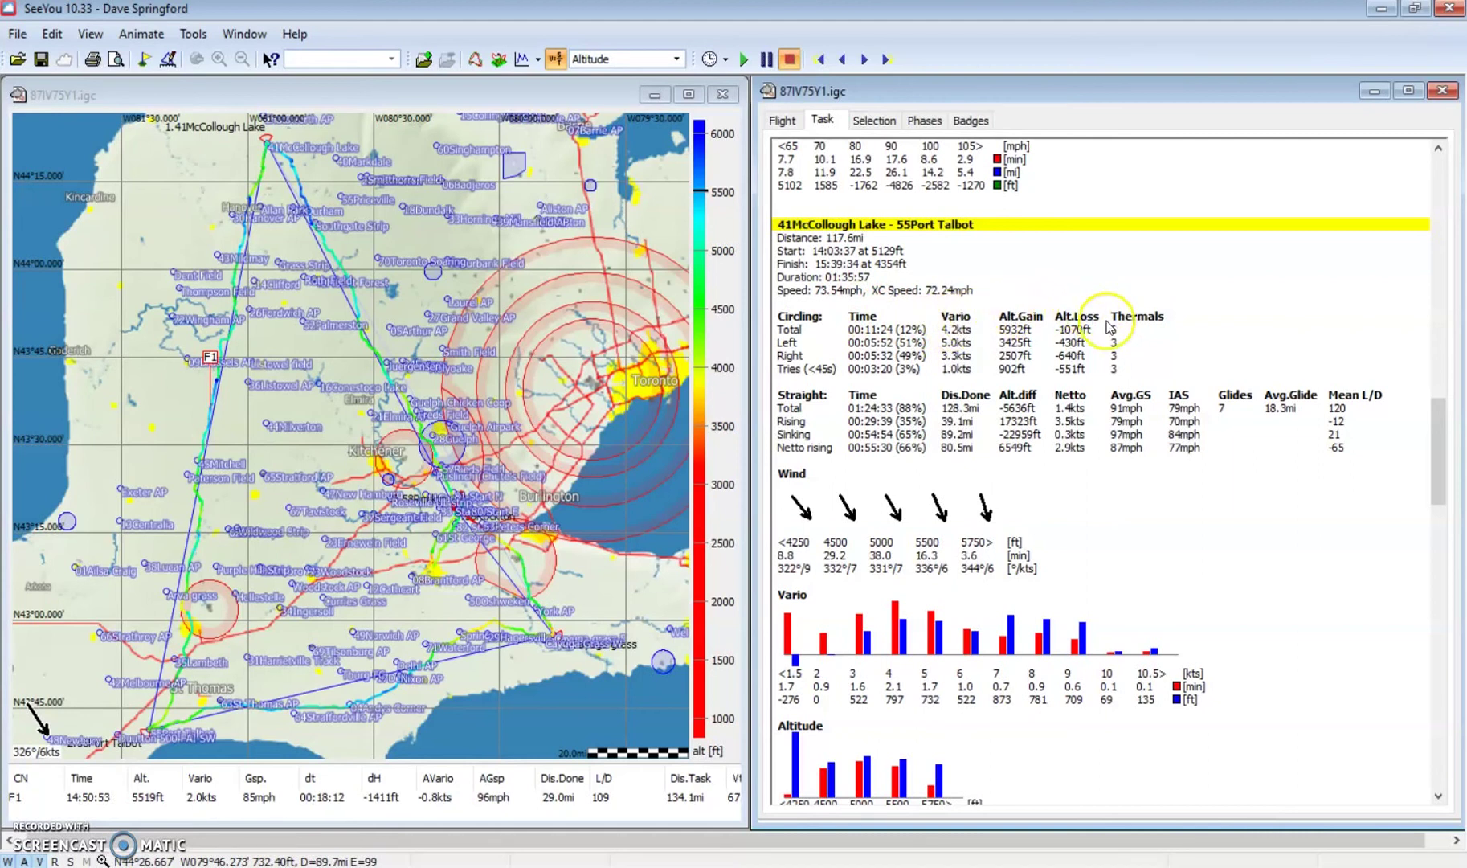
# Examine the statistics for the 55Port Talbot to Cayuga grass leg and the final leg to 58Rockton.
pyautogui.scroll(-10, 1188, 493)
pyautogui.scroll(-3, 1186, 491)
pyautogui.scroll(4, 1186, 491)
pyautogui.scroll(1, 1186, 491)
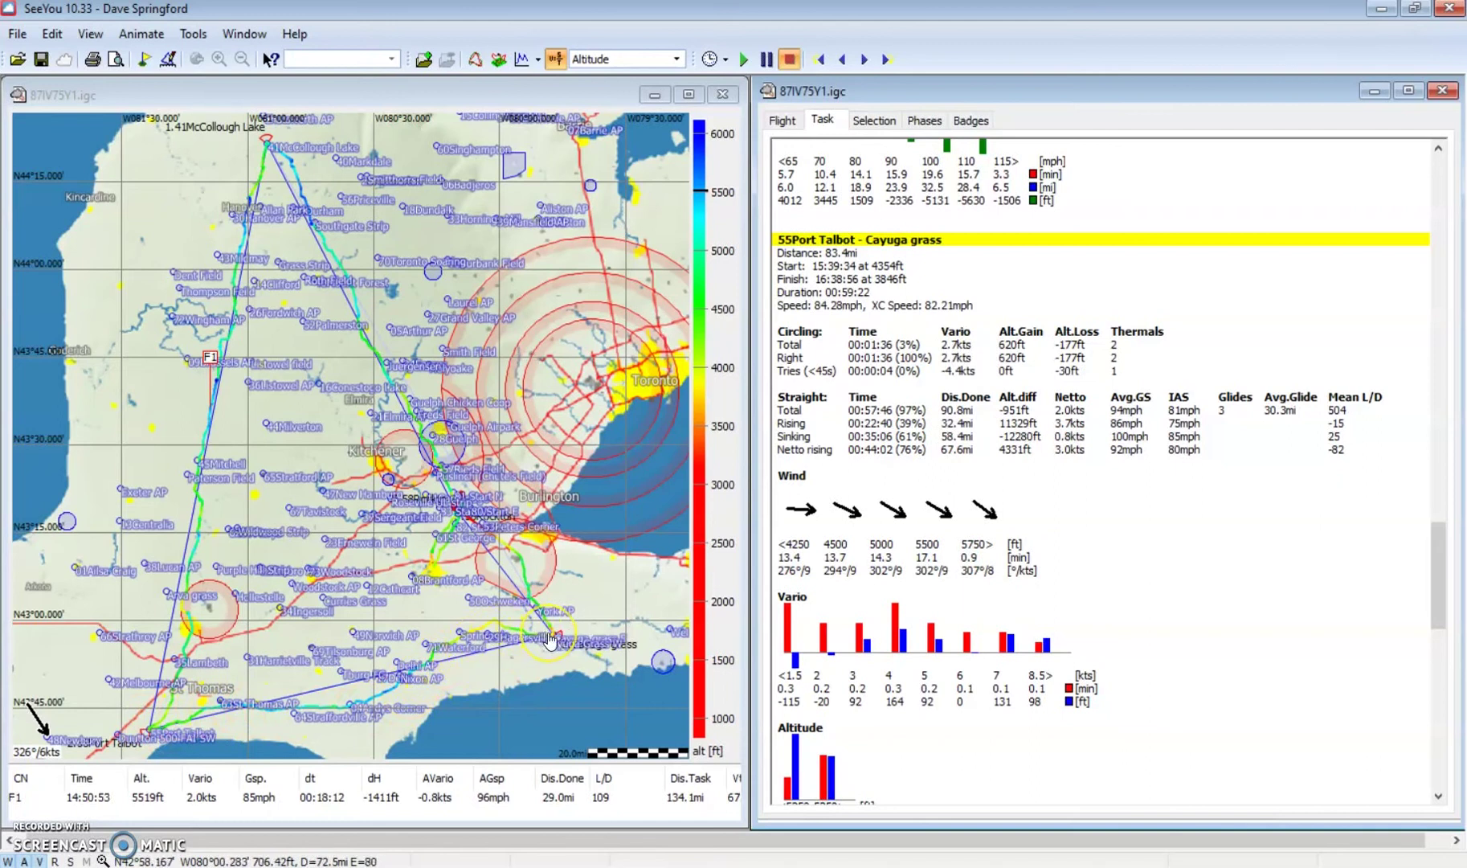
pyautogui.moveTo(550, 639)
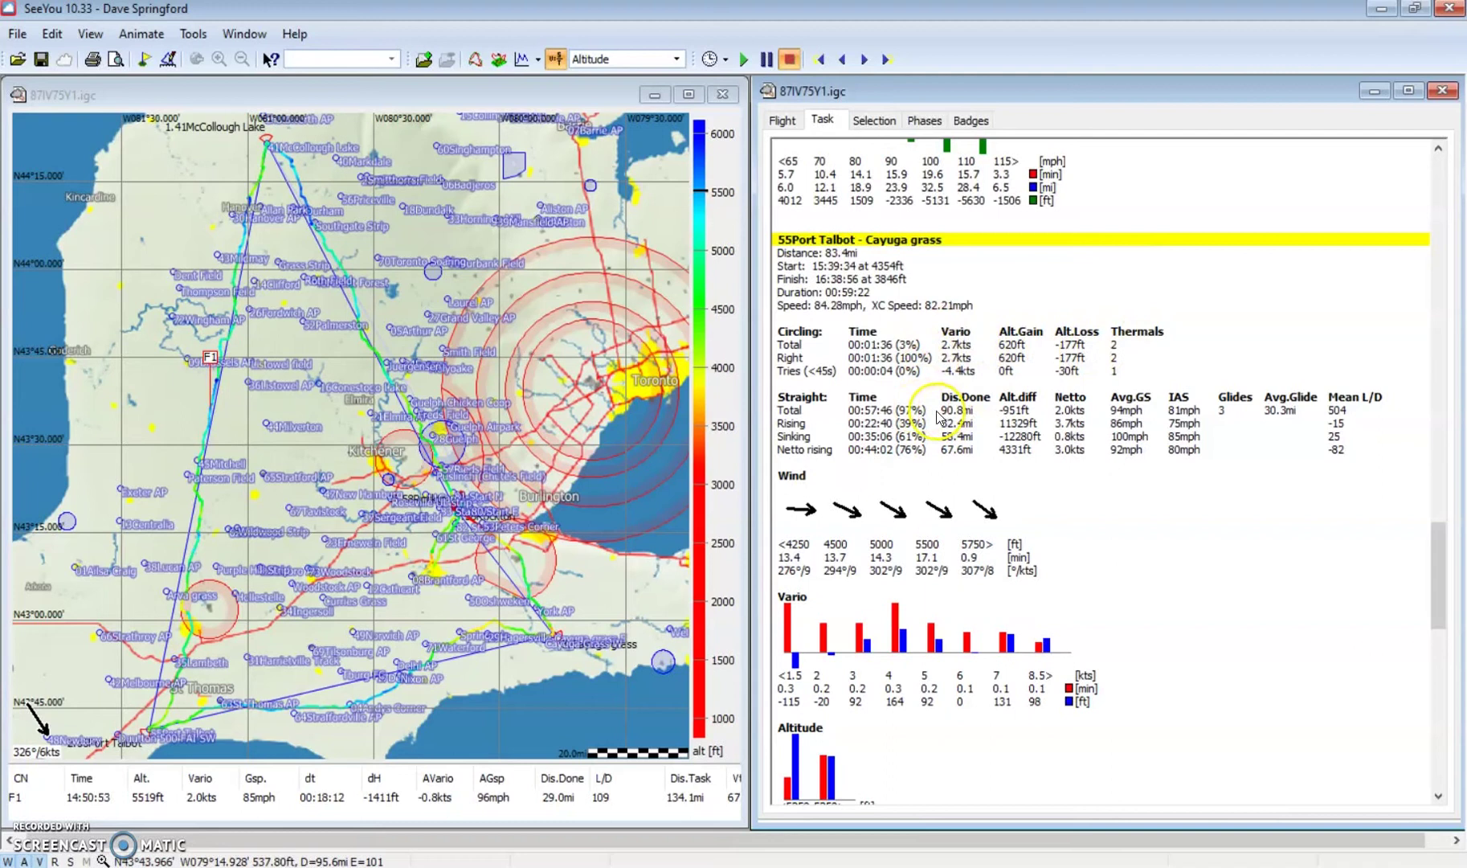
pyautogui.scroll(-5, 971, 253)
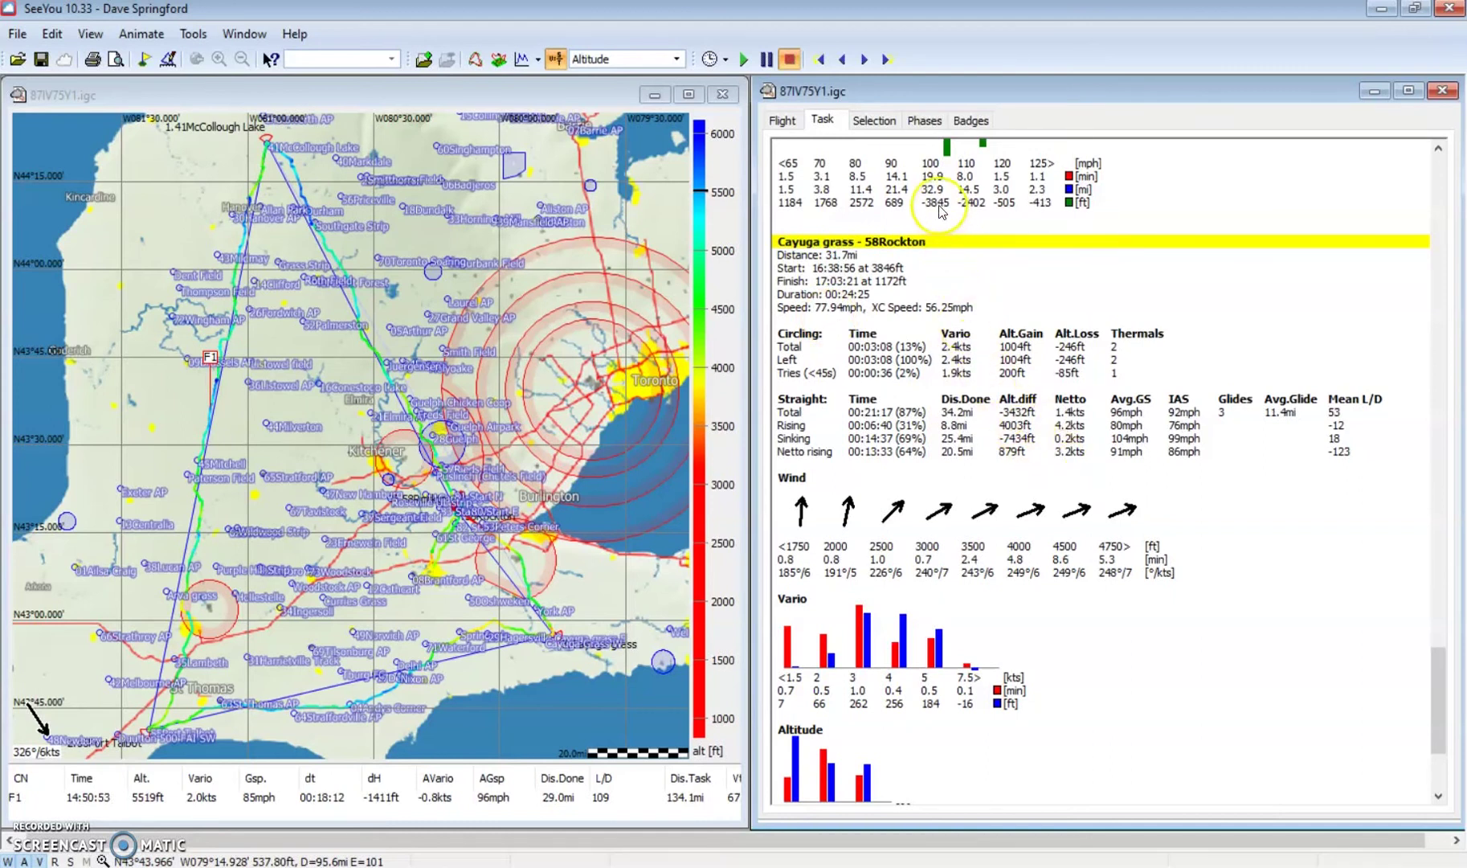
# Display the list of flight phases and examine the times, altitudes and glide figures of the circling and straight segments.
pyautogui.click(925, 121)
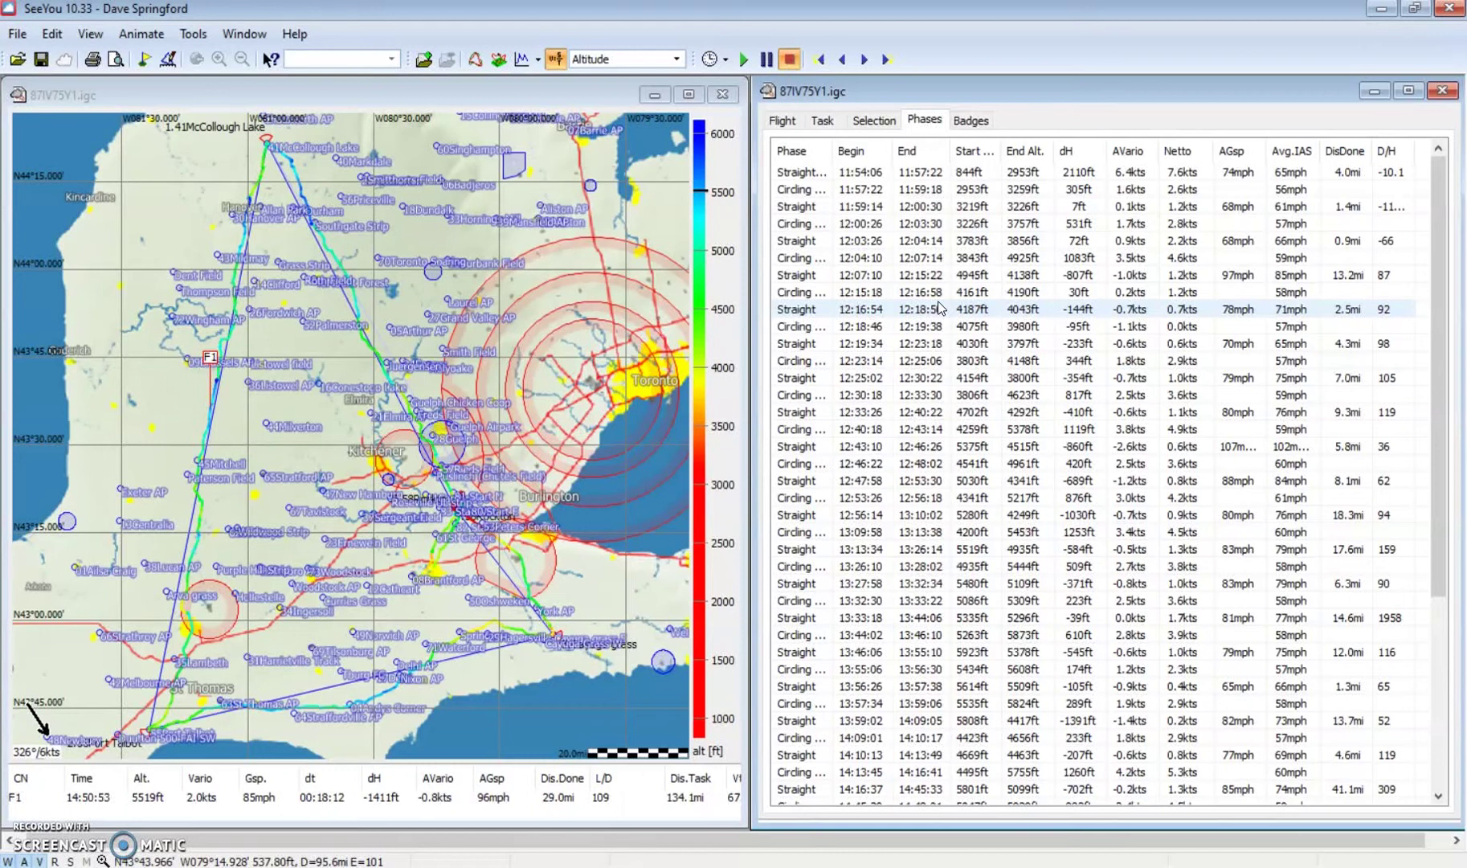
pyautogui.click(862, 177)
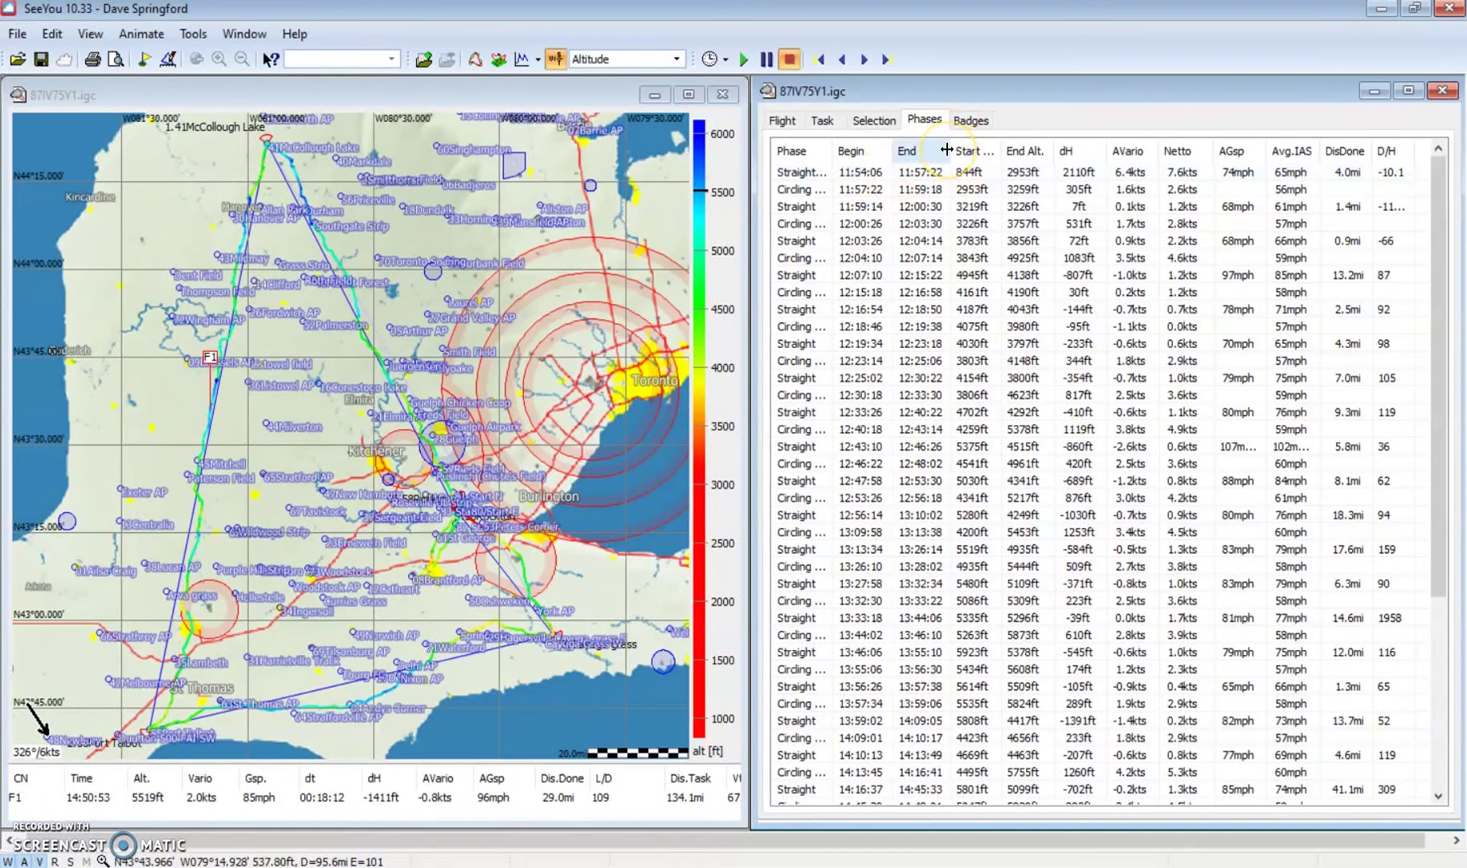
pyautogui.click(929, 193)
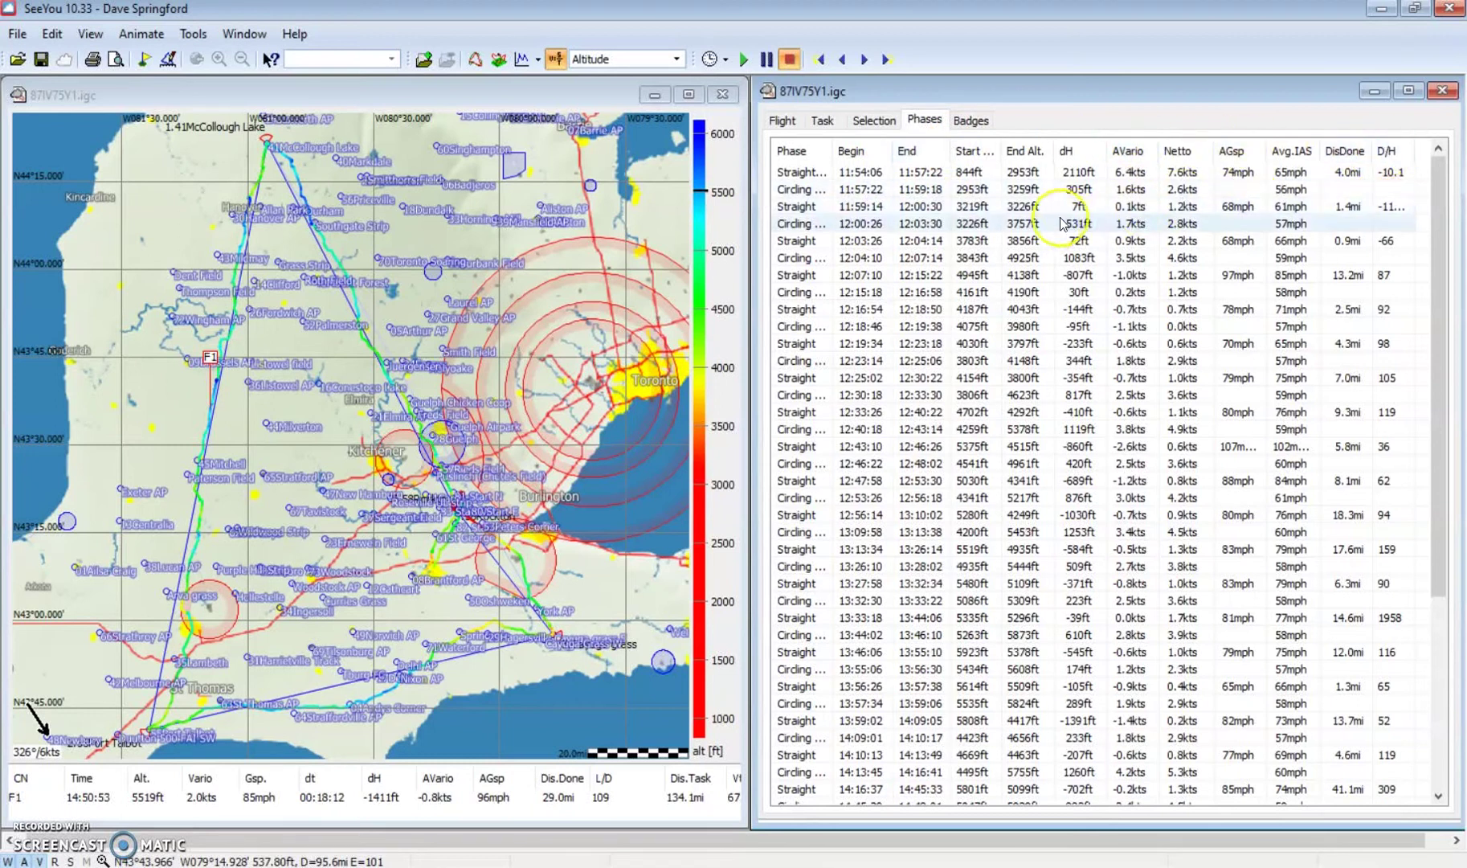
pyautogui.click(875, 172)
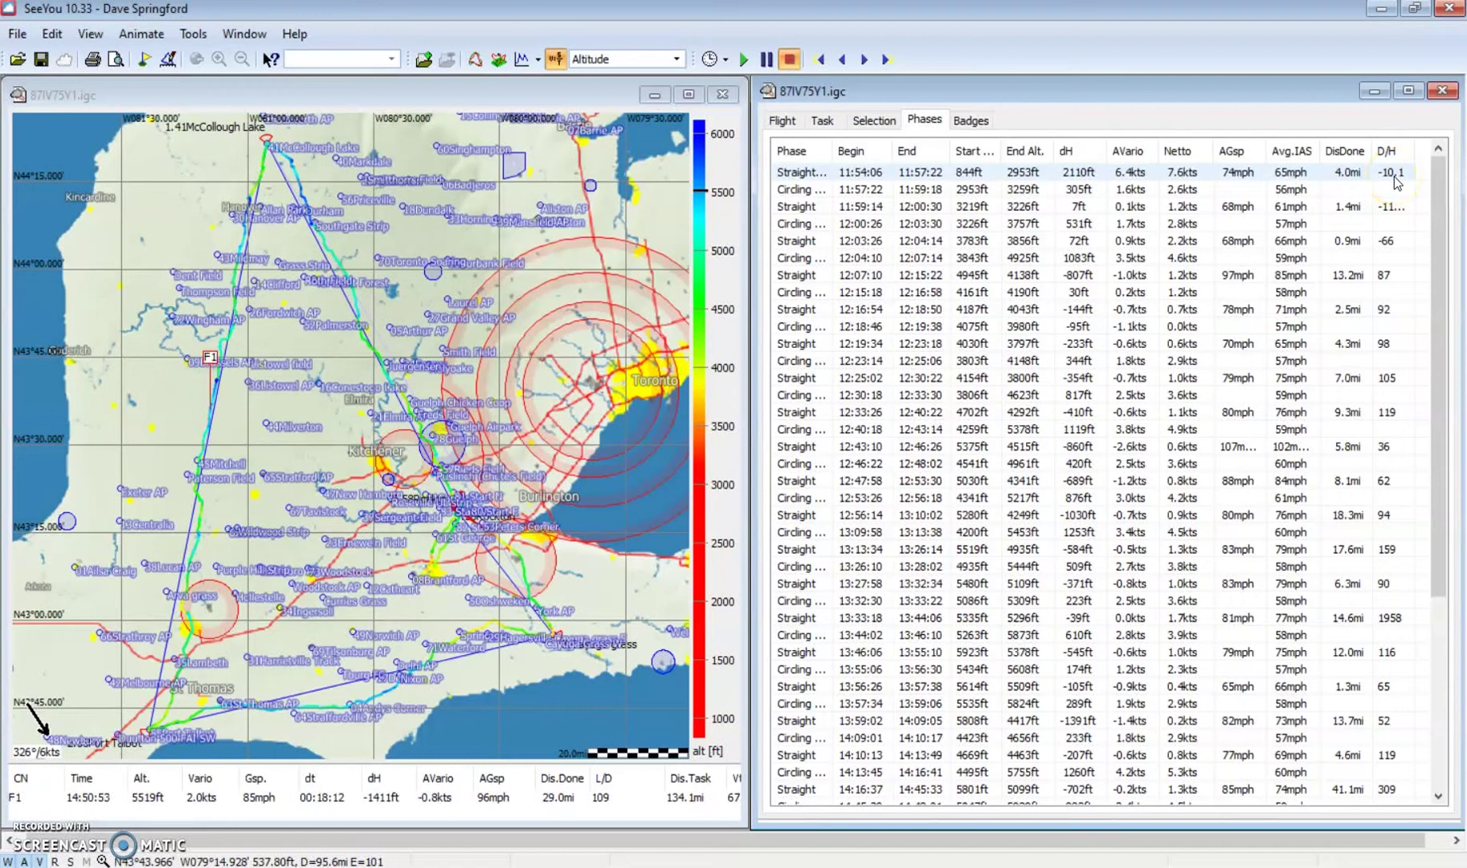
pyautogui.click(904, 295)
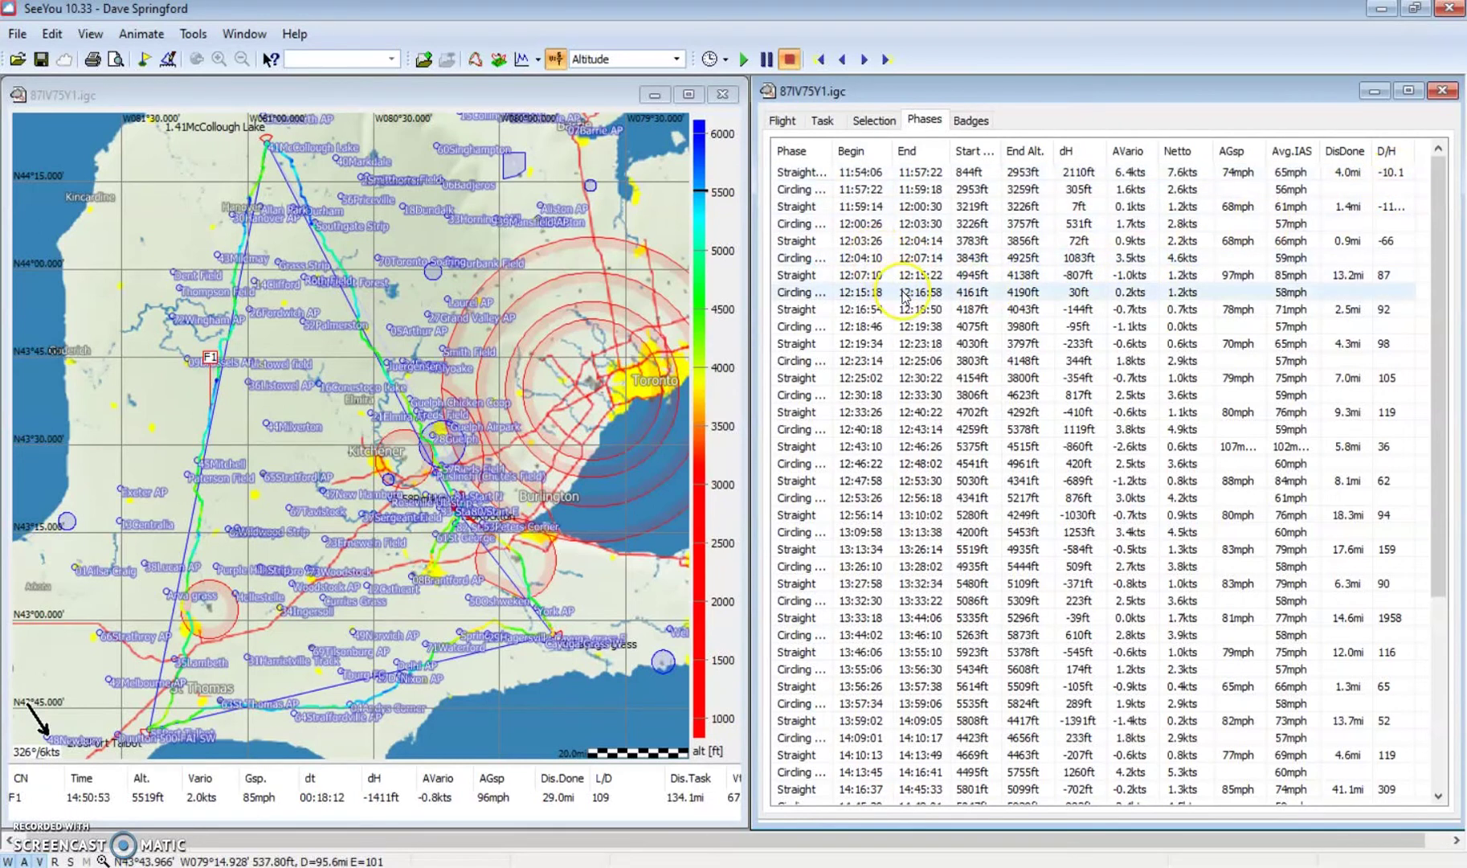
pyautogui.click(997, 275)
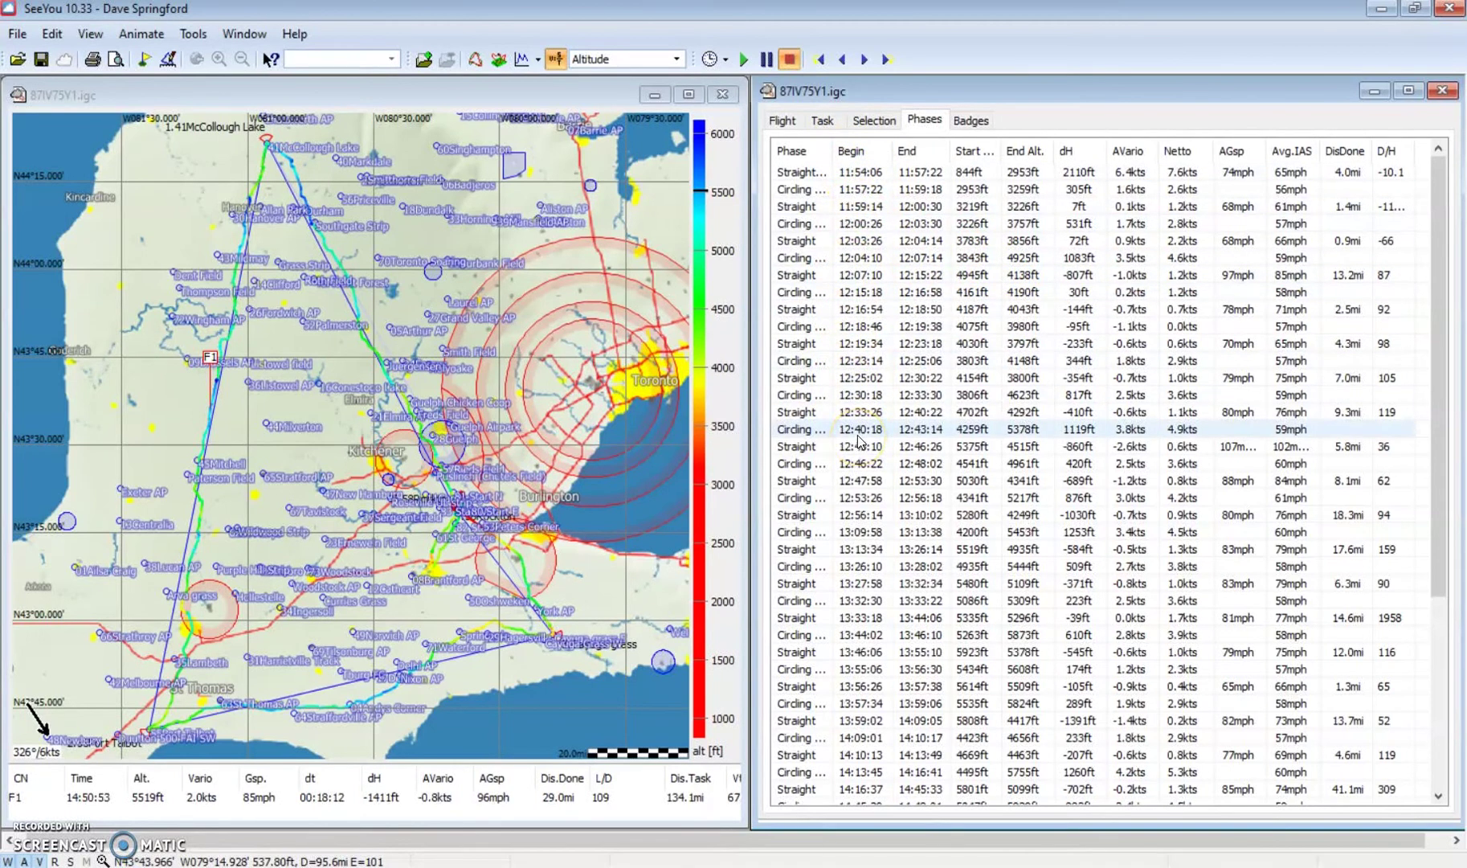
pyautogui.click(1038, 258)
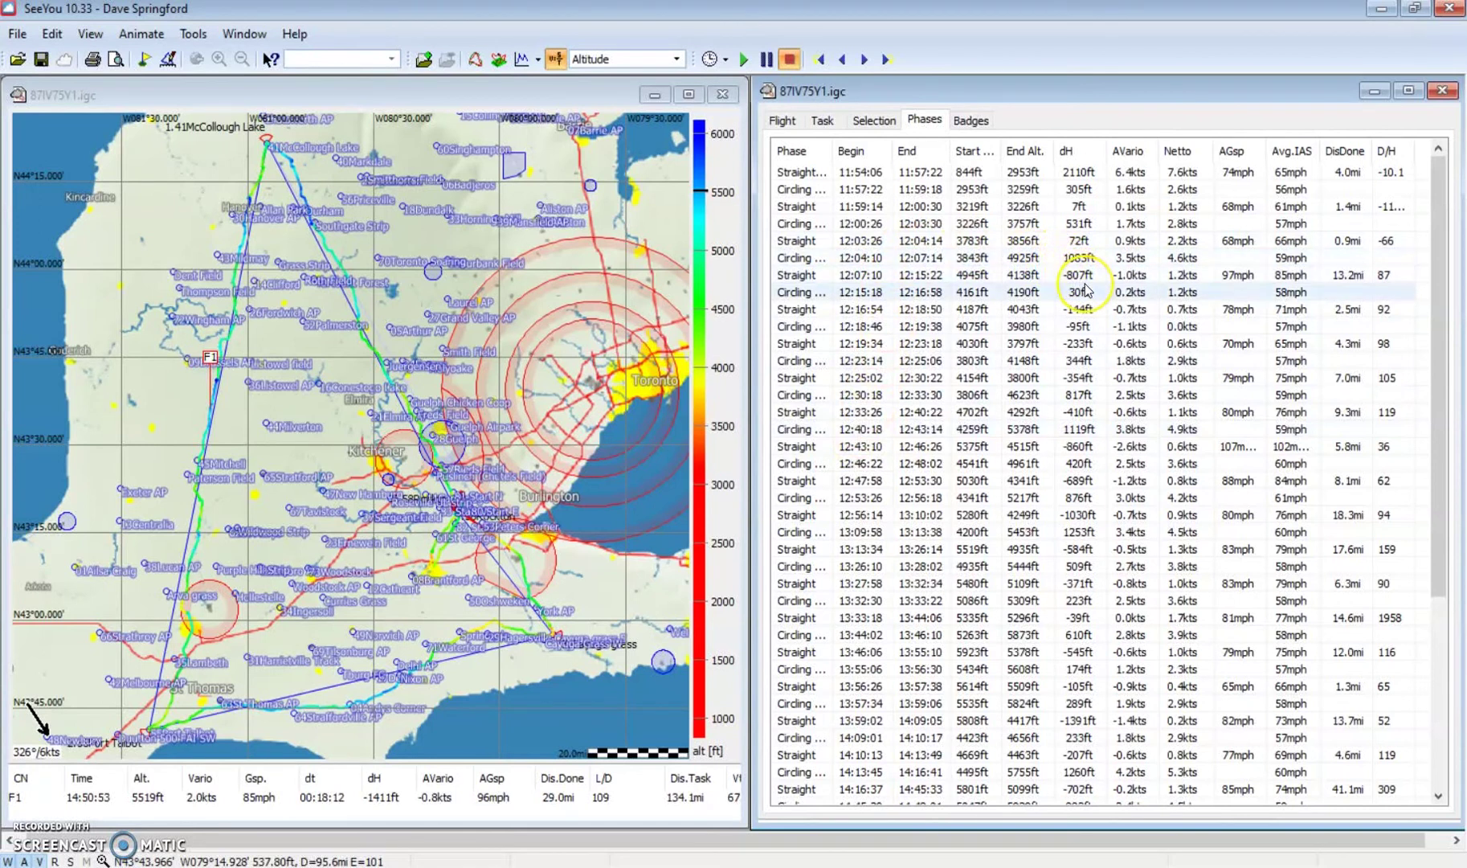
# Sort the flight phases by average vario with the highest climb rates first.
pyautogui.click(1130, 210)
pyautogui.click(1135, 158)
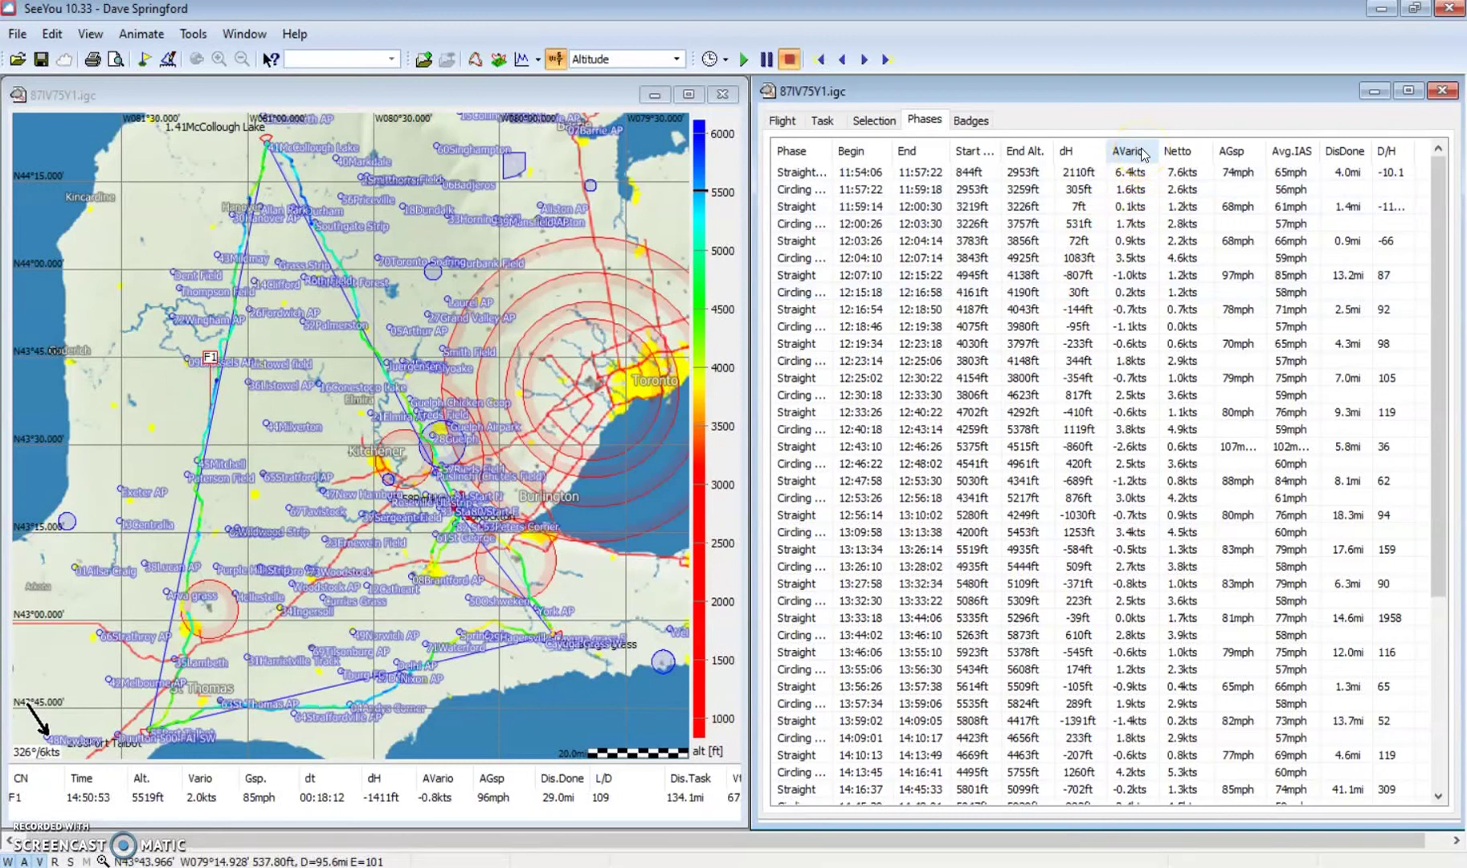
pyautogui.click(1144, 154)
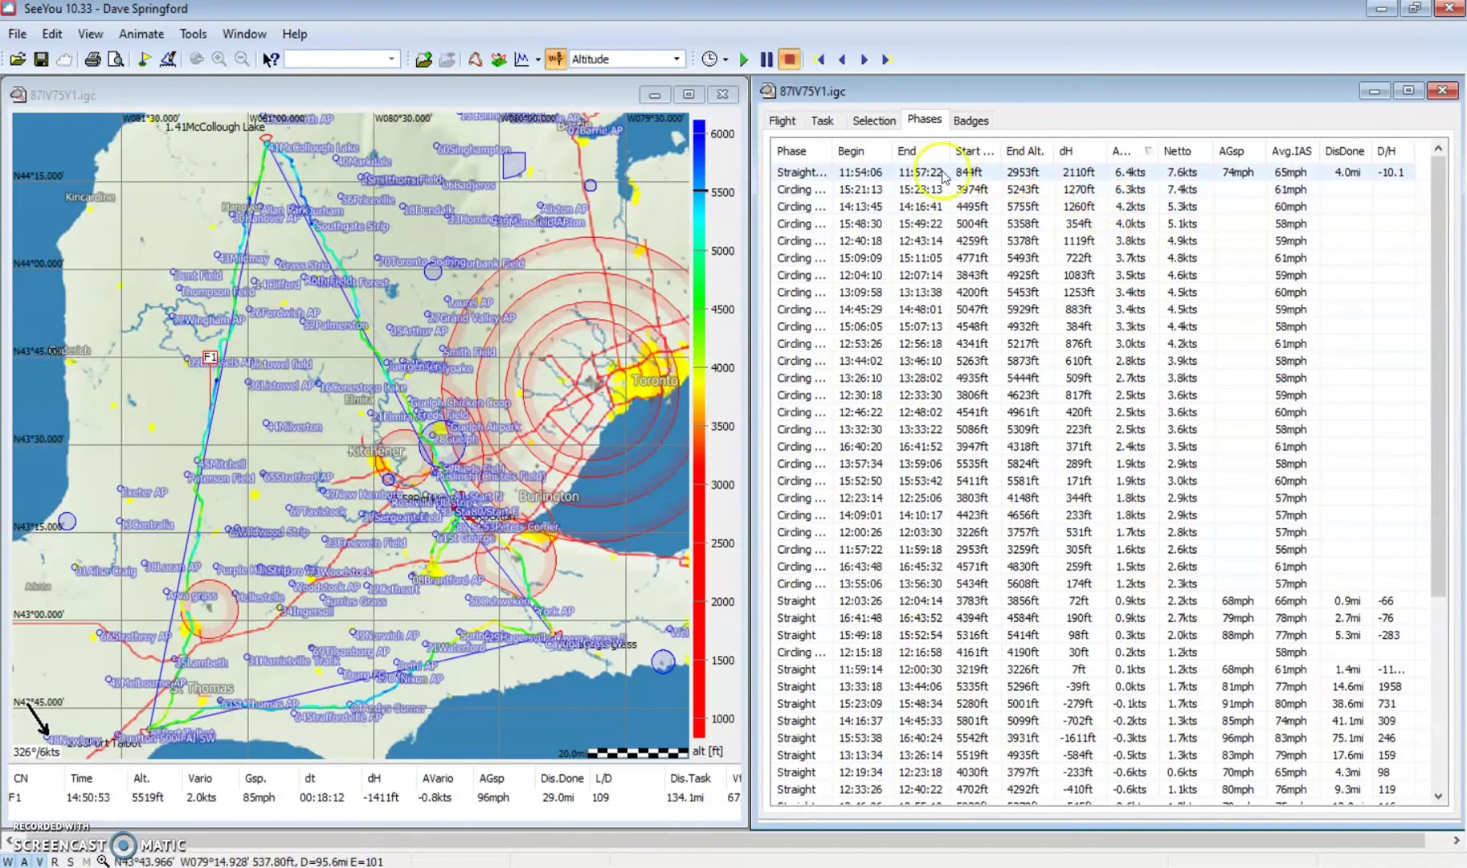
# Locate the two phases with the highest average vario on the map: the 11:54:06 straight climb and the 15:21:13 circling climb.
pyautogui.click(813, 175)
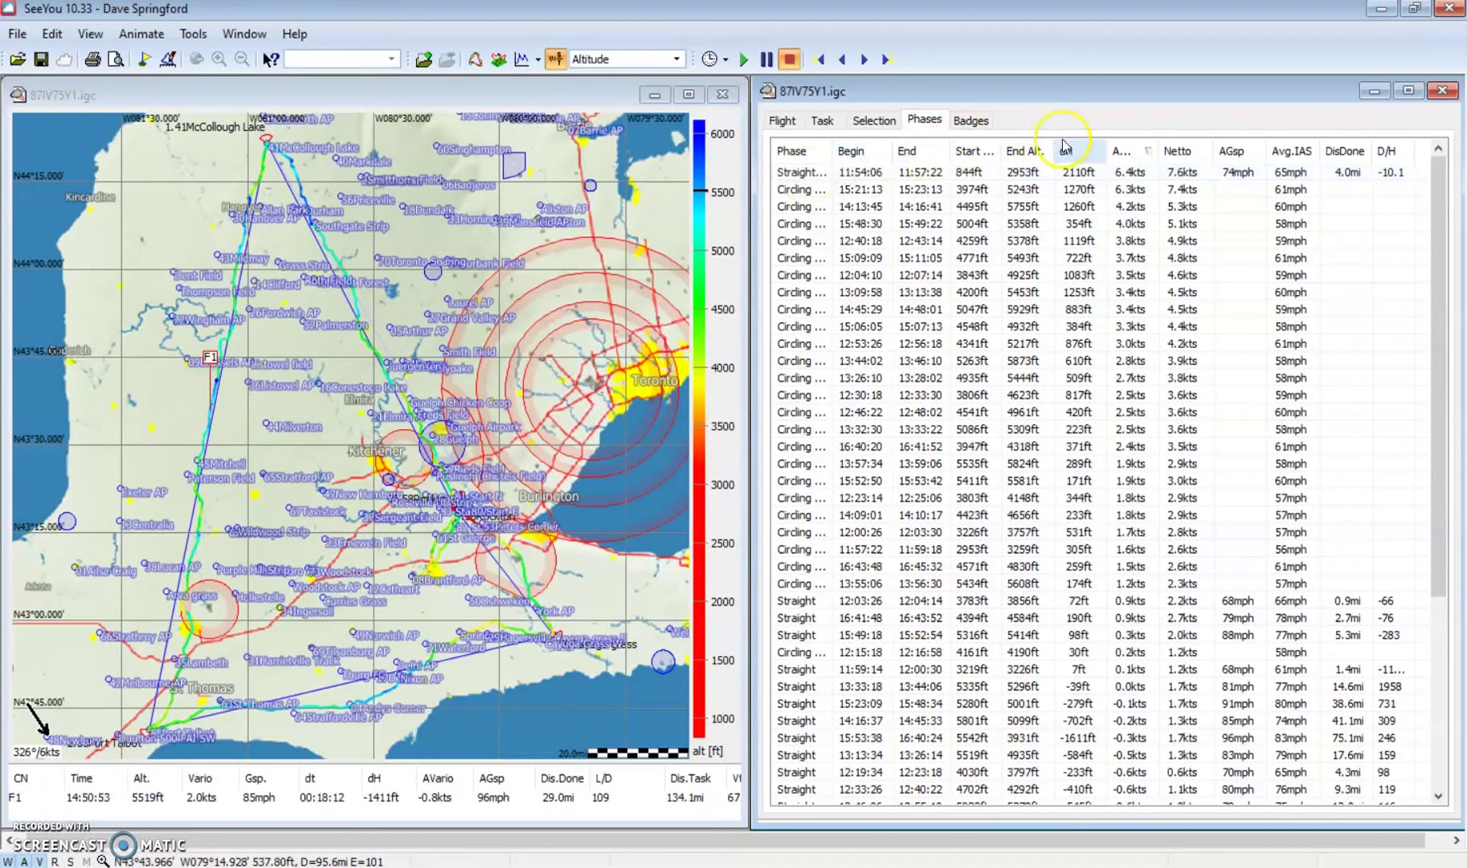
pyautogui.click(1097, 175)
pyautogui.click(1109, 190)
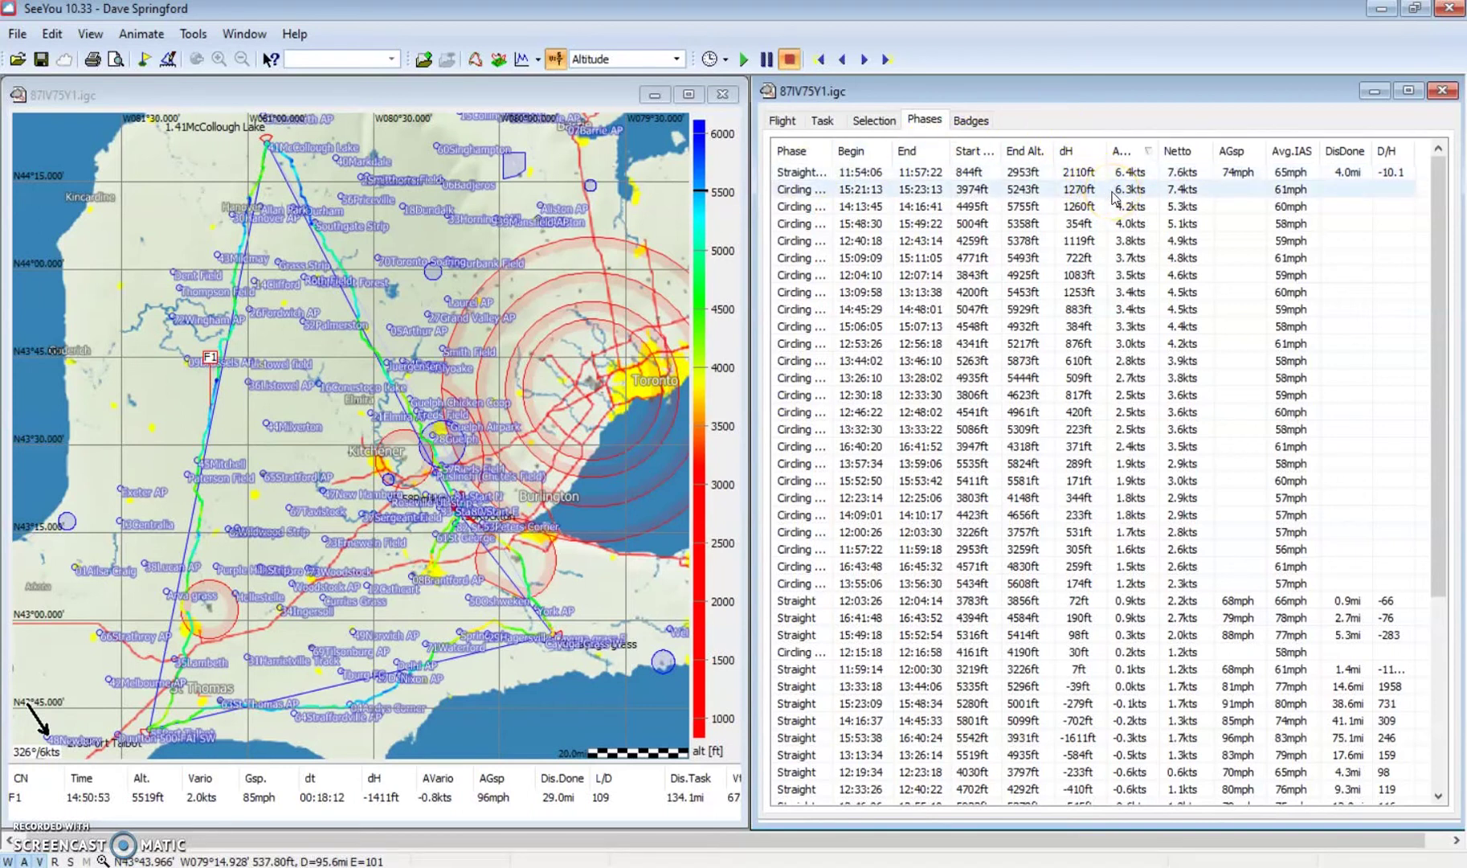
pyautogui.click(1127, 198)
pyautogui.click(1126, 195)
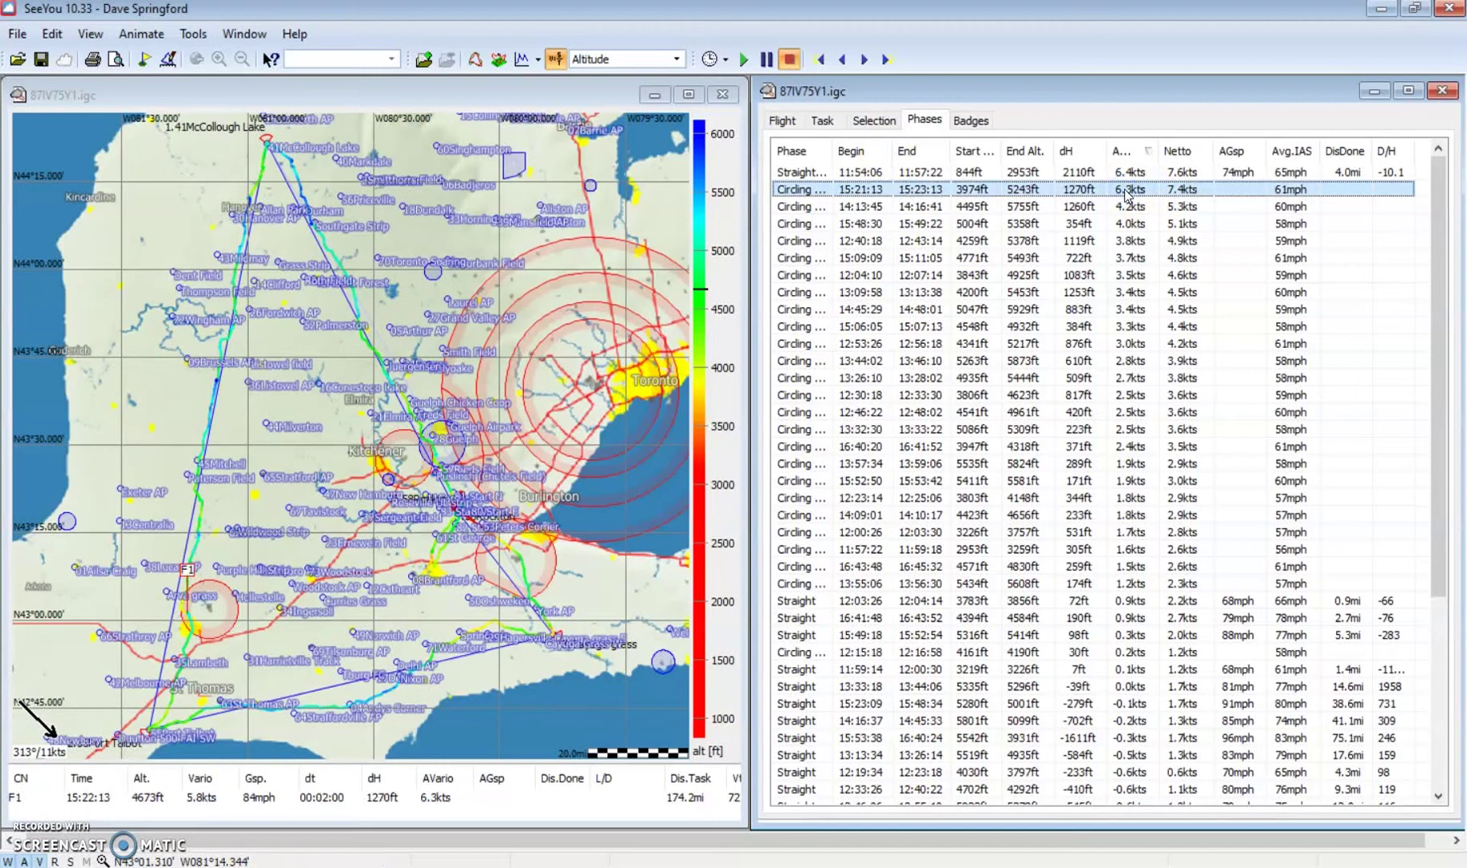
pyautogui.click(197, 608)
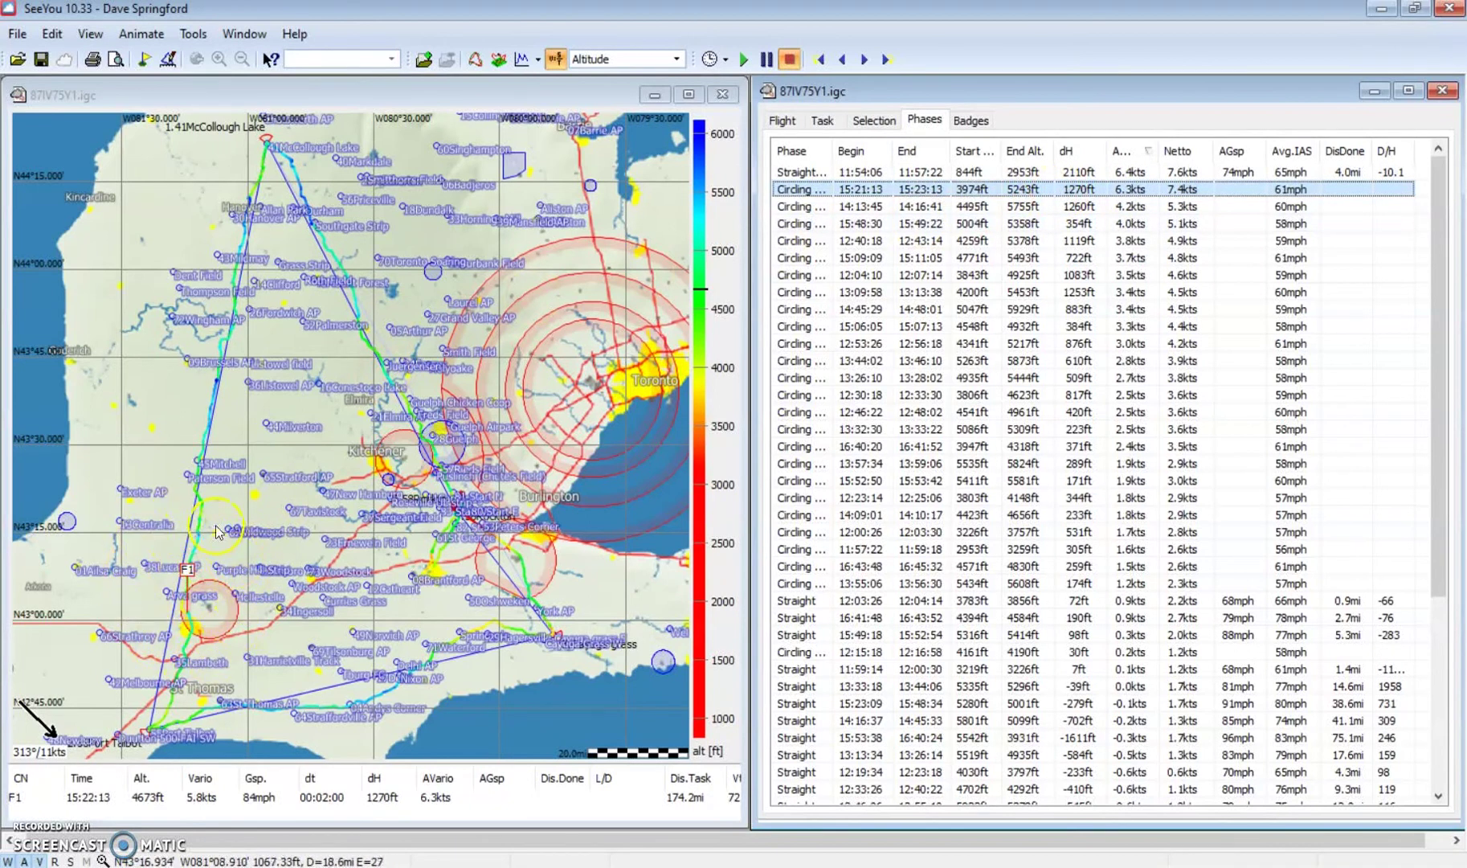
pyautogui.click(184, 622)
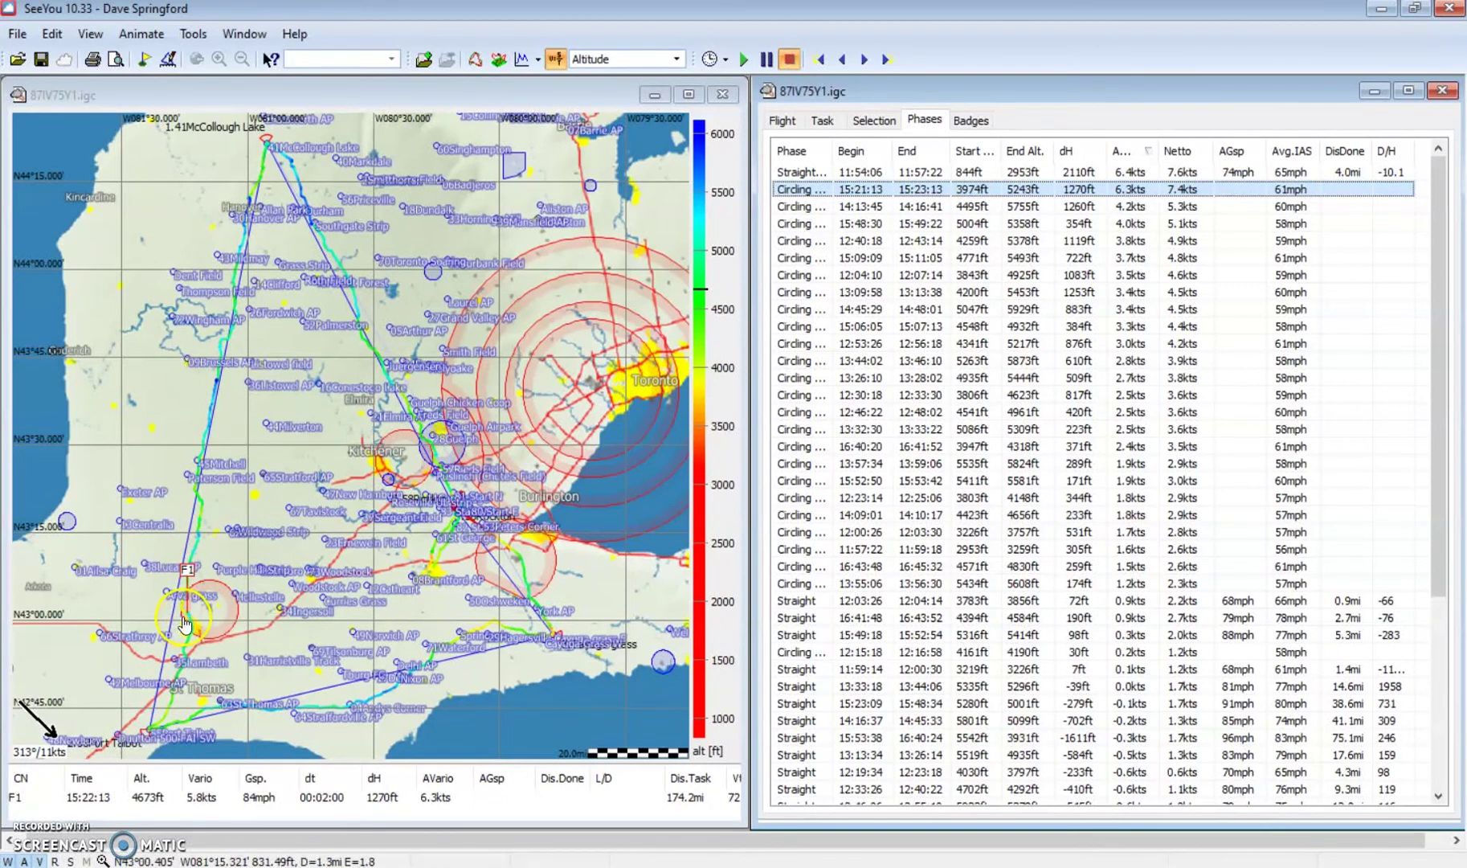
pyautogui.click(800, 175)
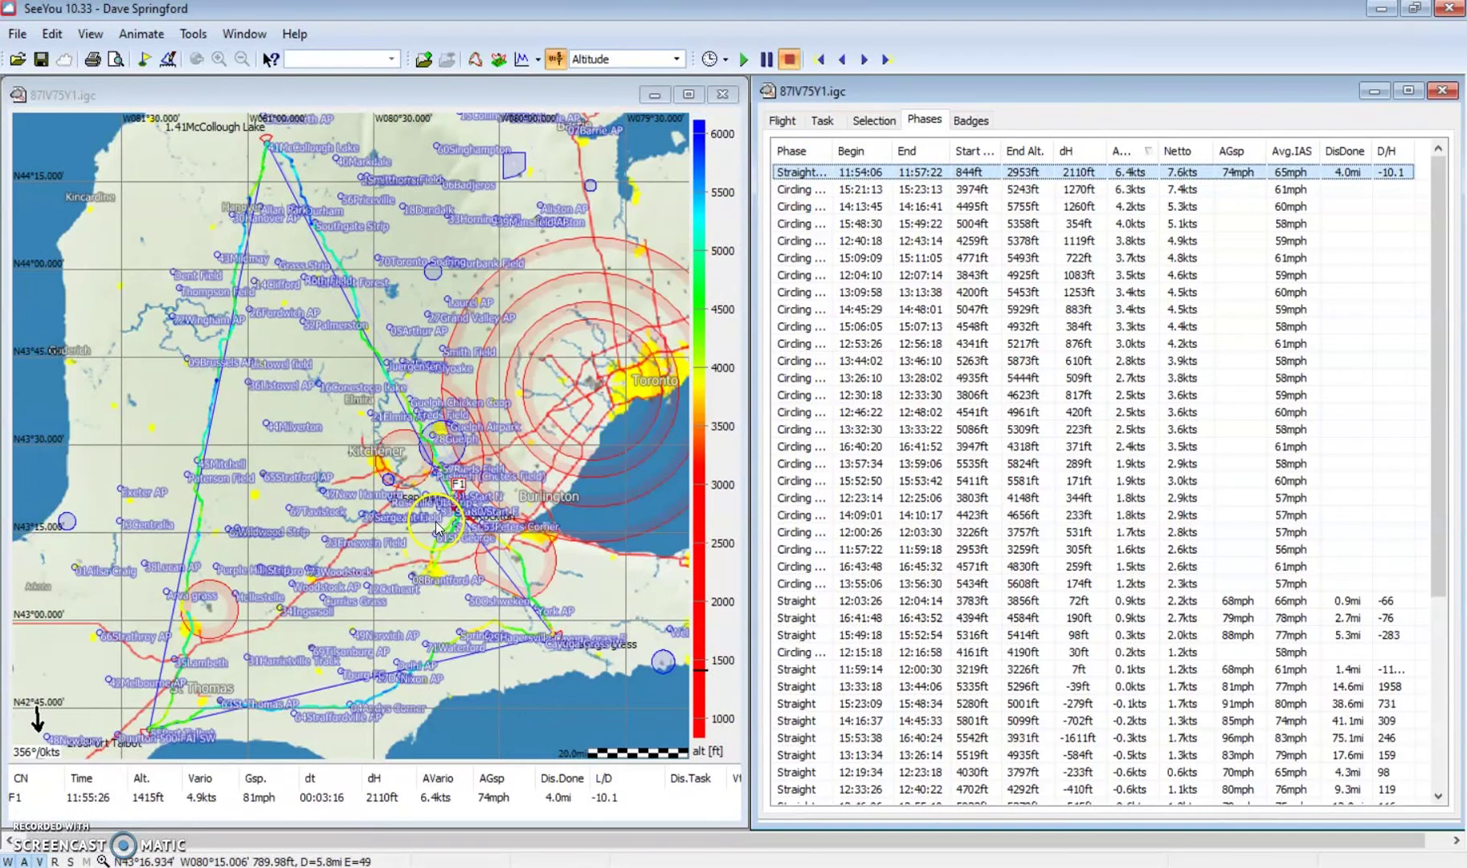
pyautogui.click(801, 190)
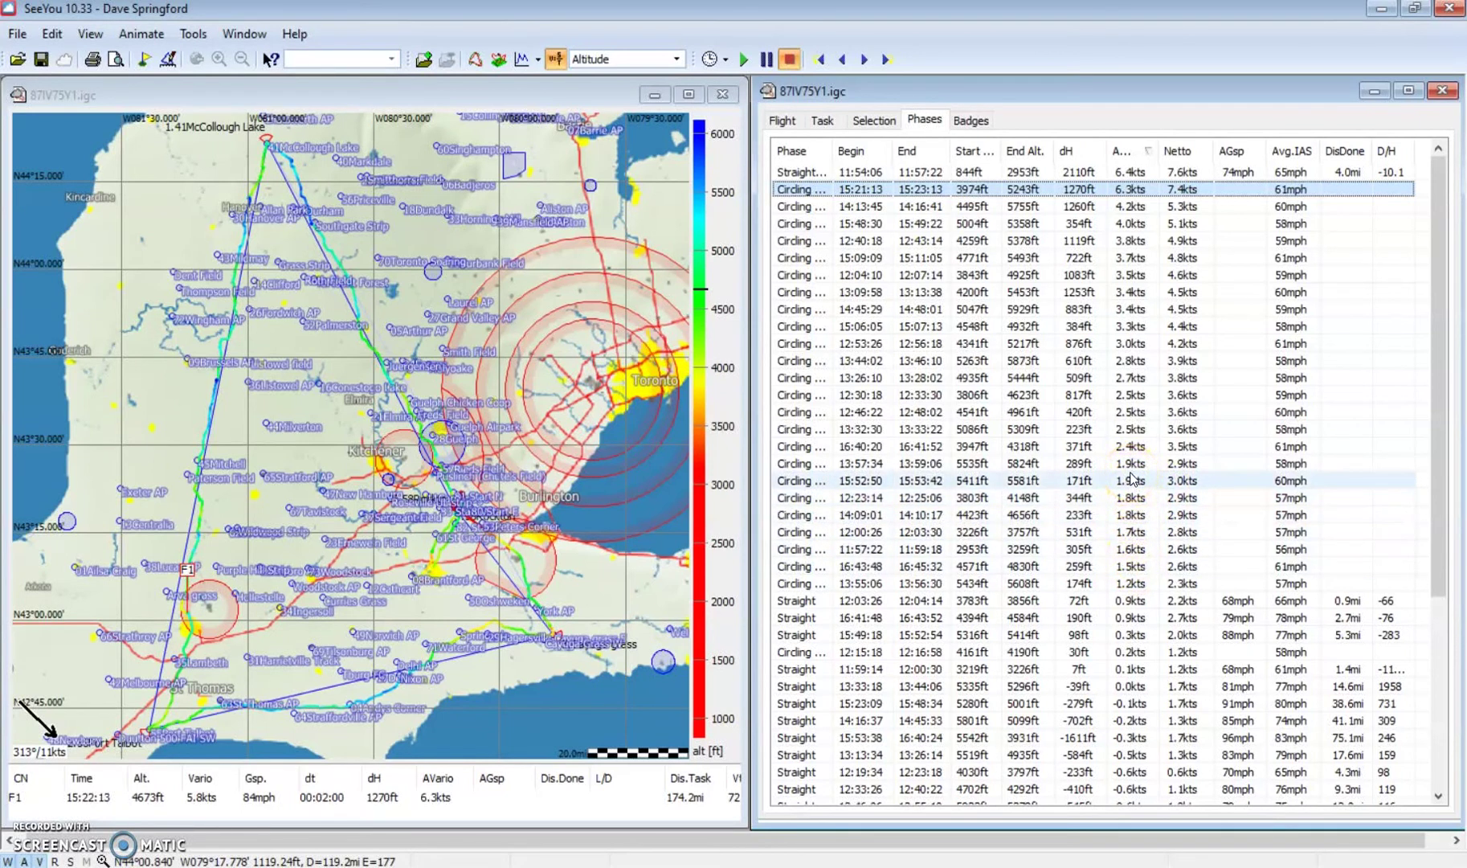
# Sort the flight phases by height gained, and re-sort them by distance done with the longest glides first.
pyautogui.click(1073, 153)
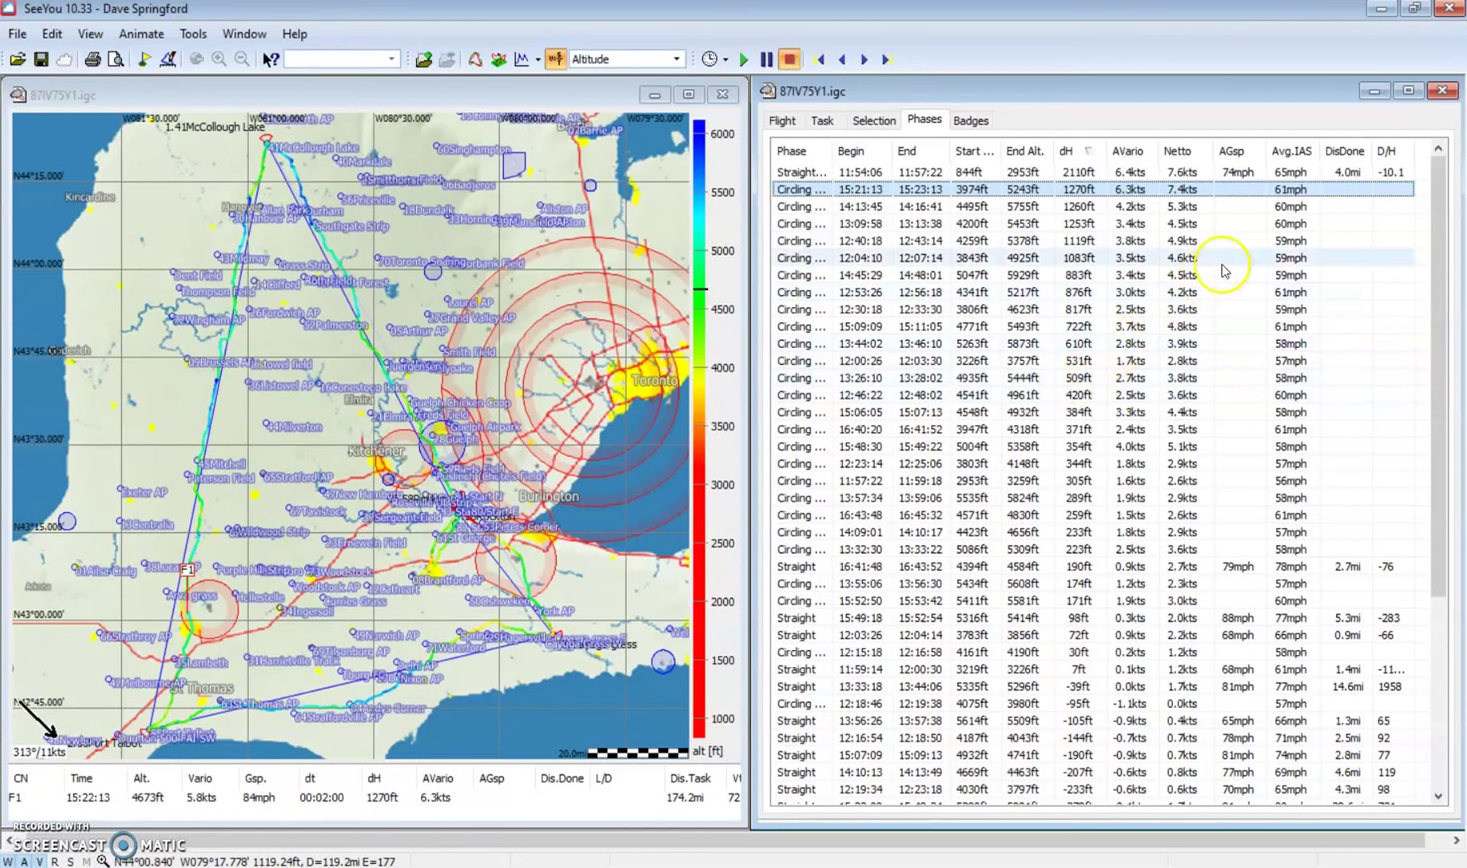
pyautogui.click(1346, 151)
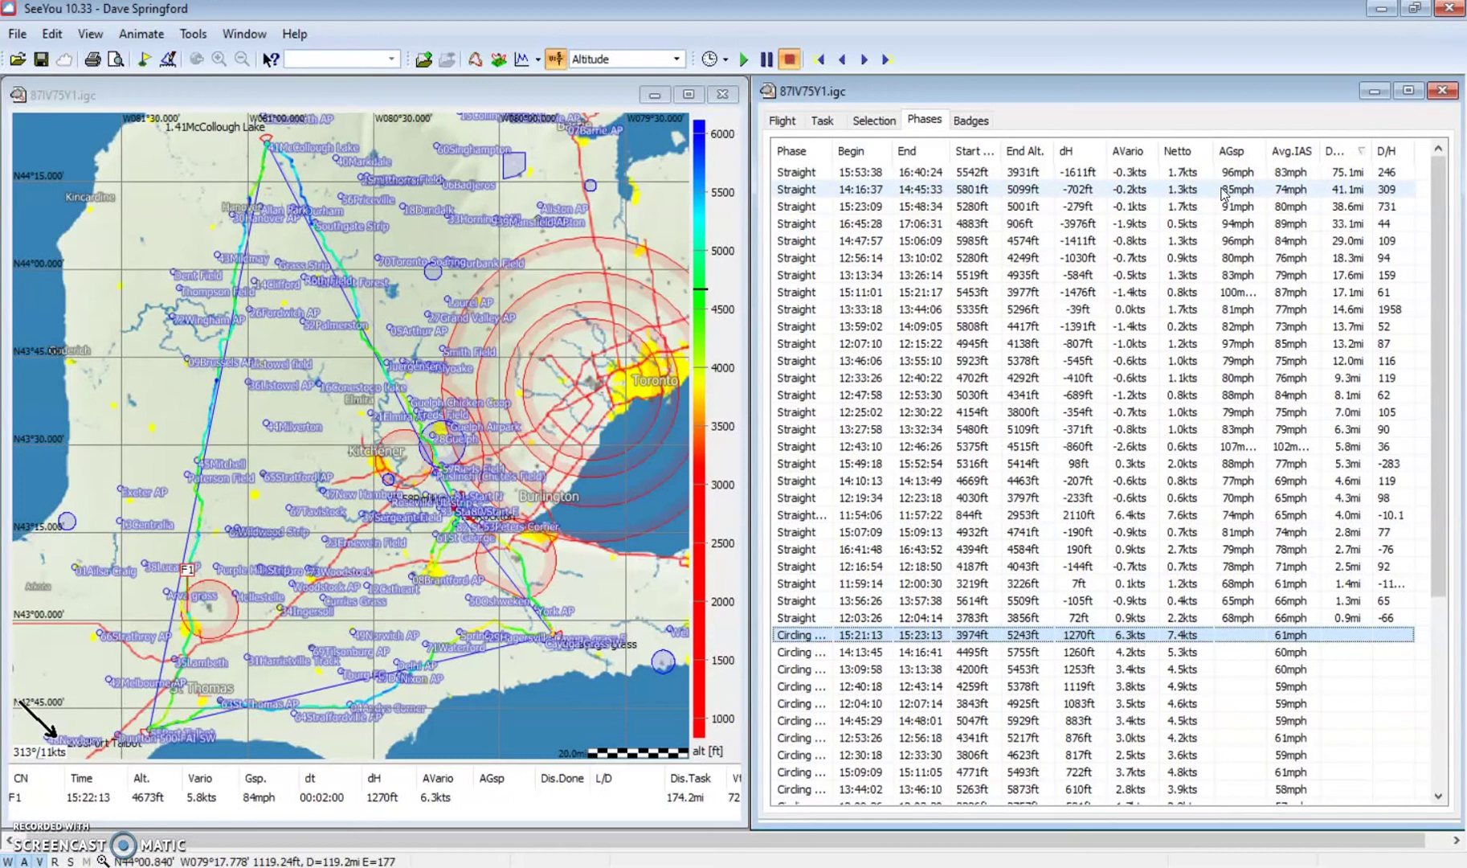
# Locate the longest straight glide on the map and jump to the thermals before and after it in the animation.
pyautogui.click(1347, 176)
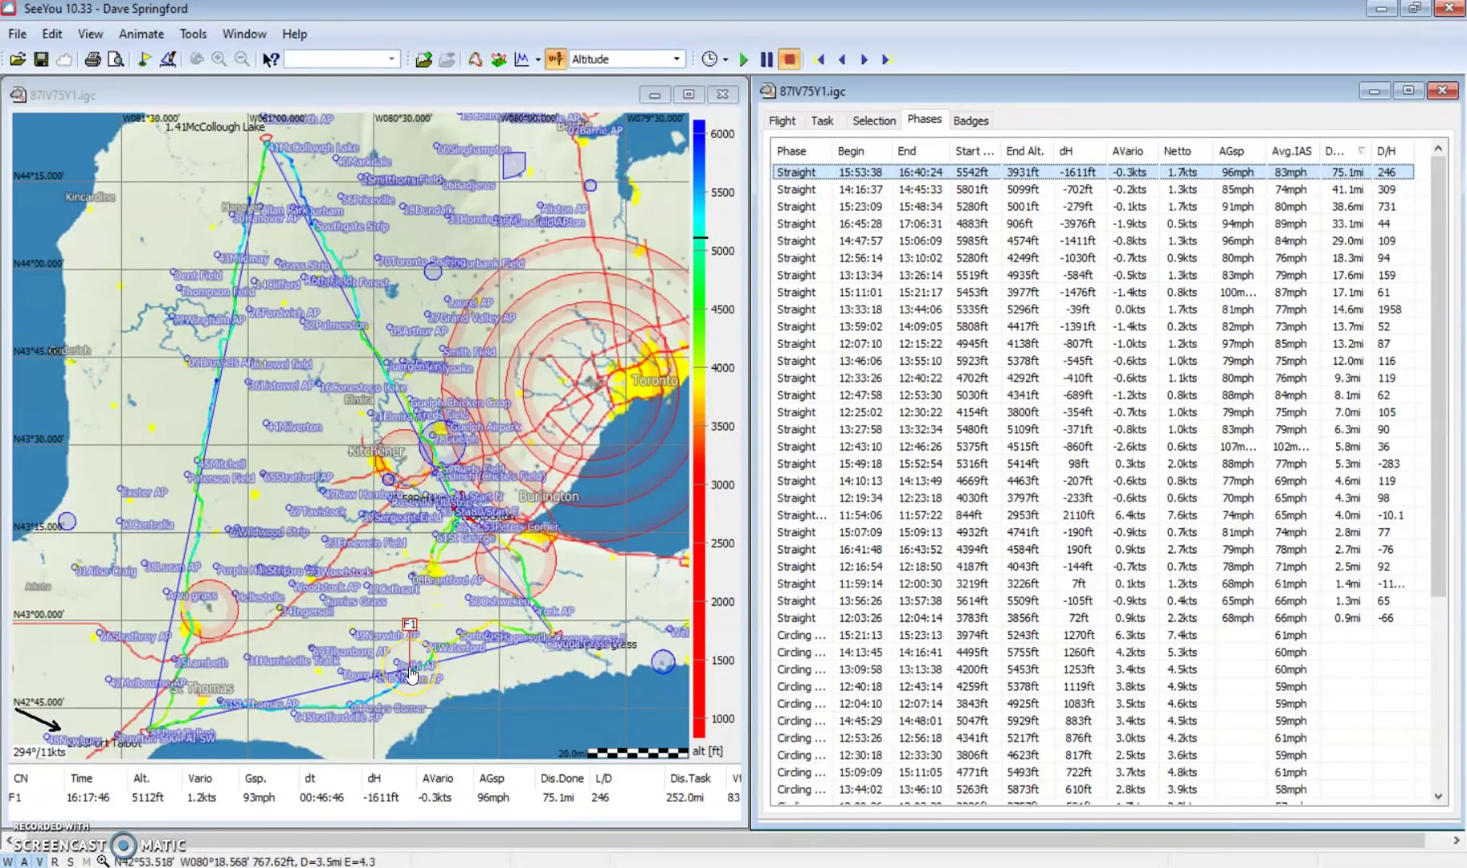
pyautogui.moveTo(411, 672)
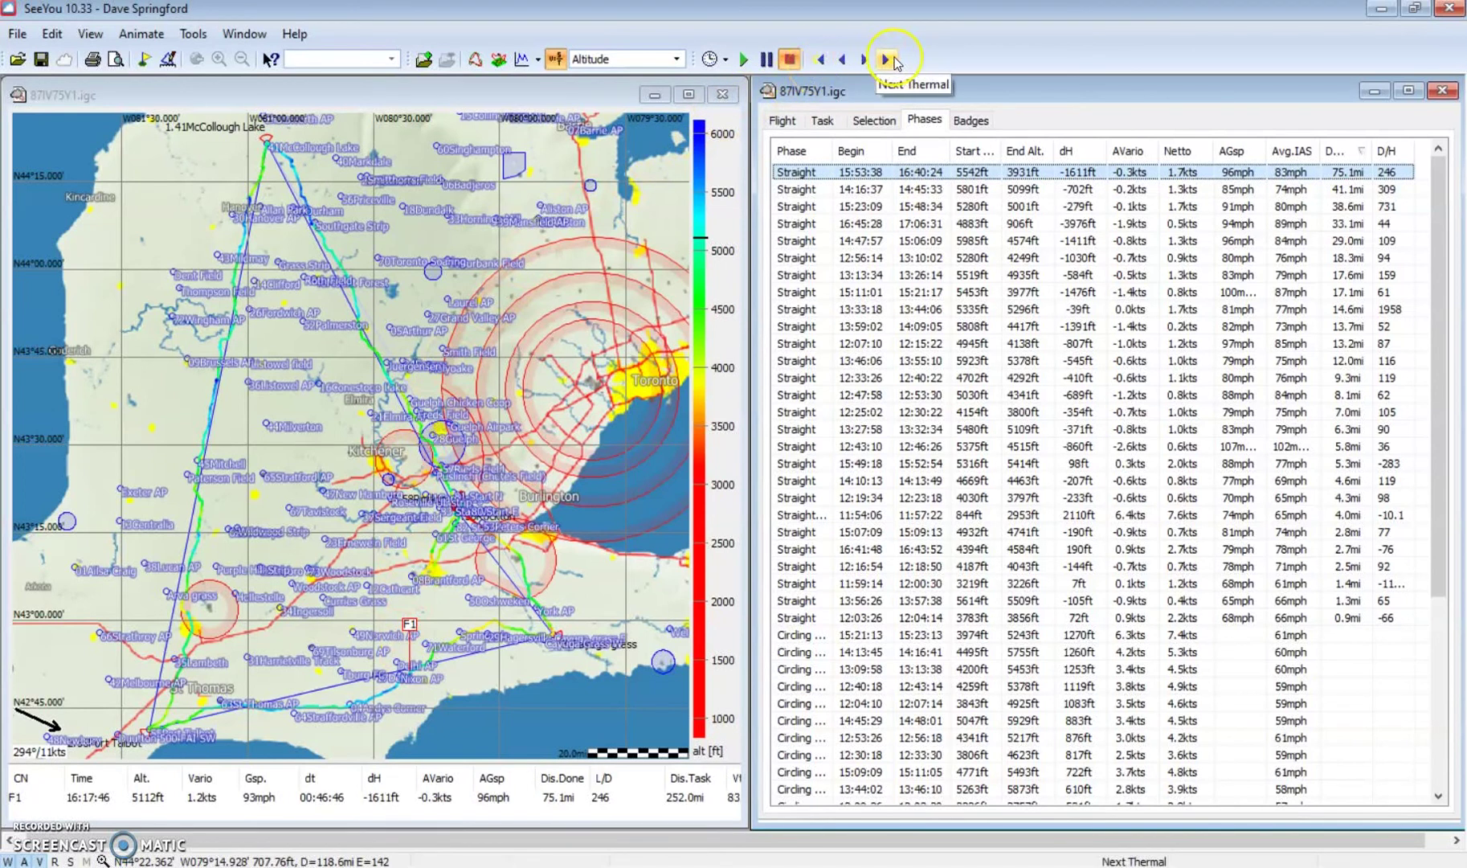
pyautogui.click(820, 60)
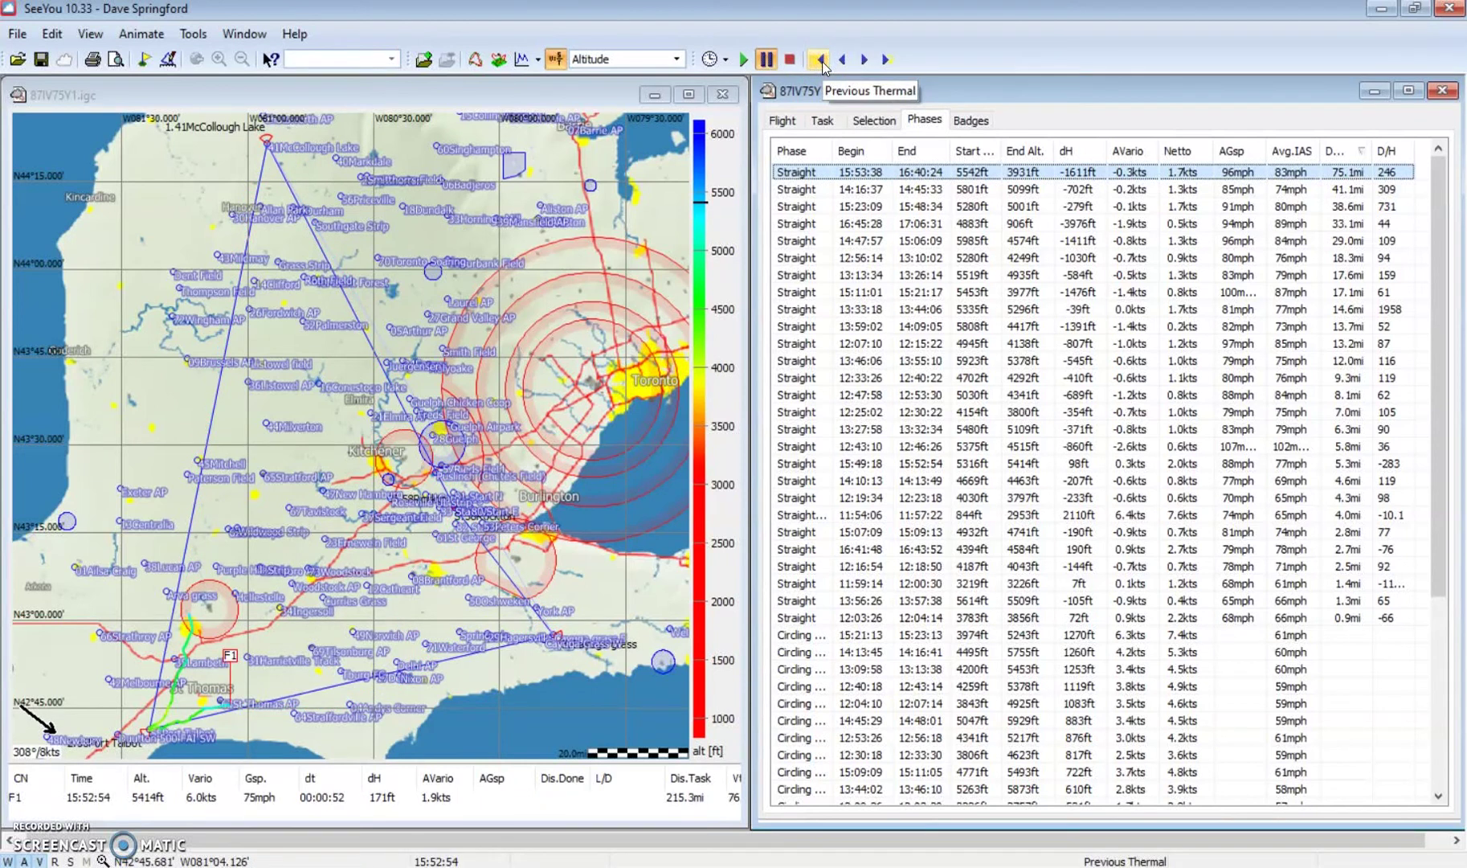
pyautogui.click(886, 60)
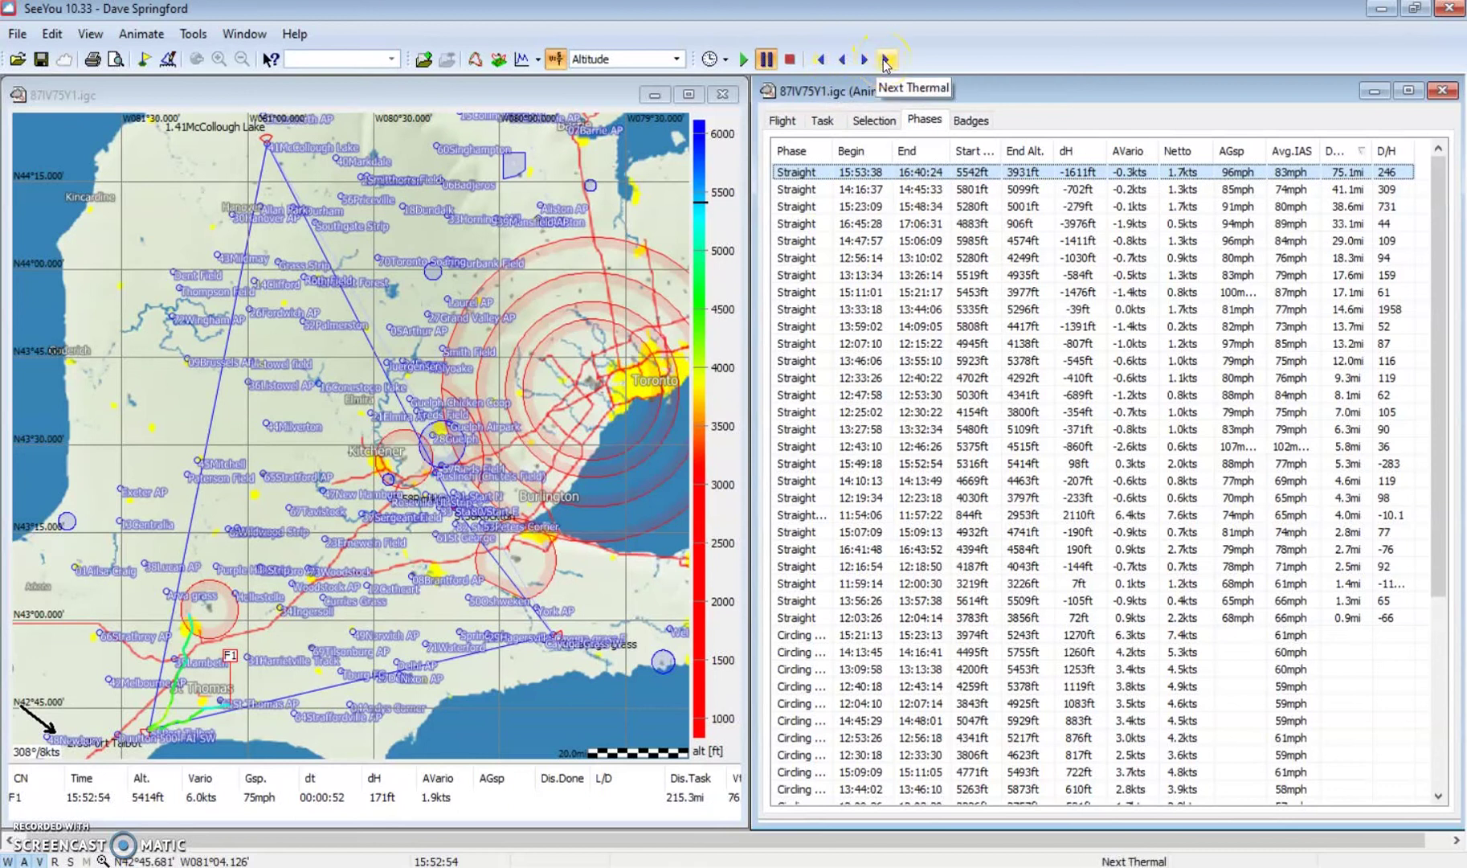
pyautogui.click(887, 60)
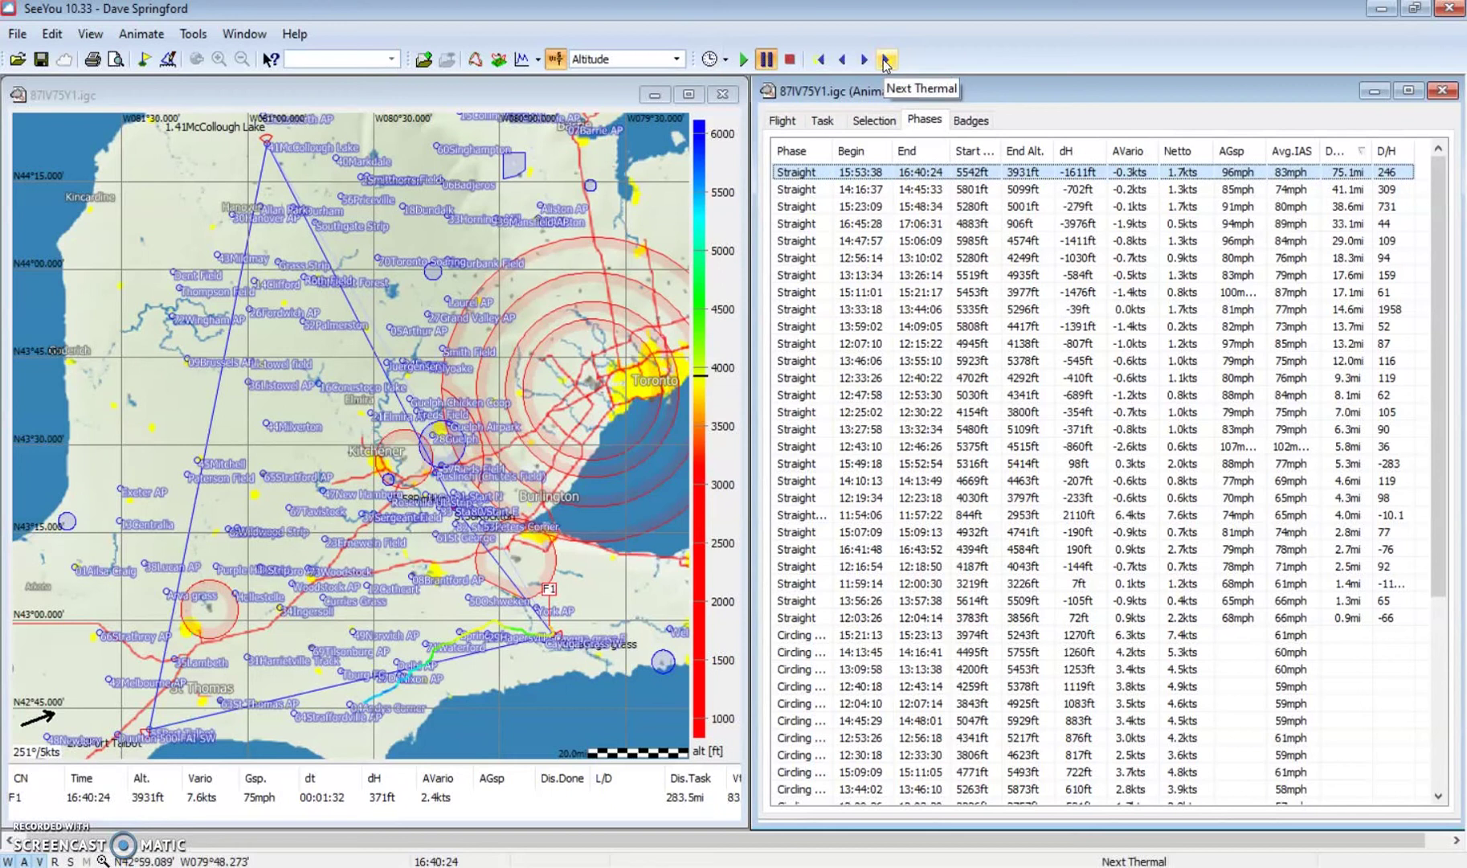
pyautogui.click(790, 59)
# Restore the collapsed dH column in the phase list and reselect the longest straight glide to show it on the map.
pyautogui.moveTo(1025, 149); pyautogui.dragTo(869, 121)
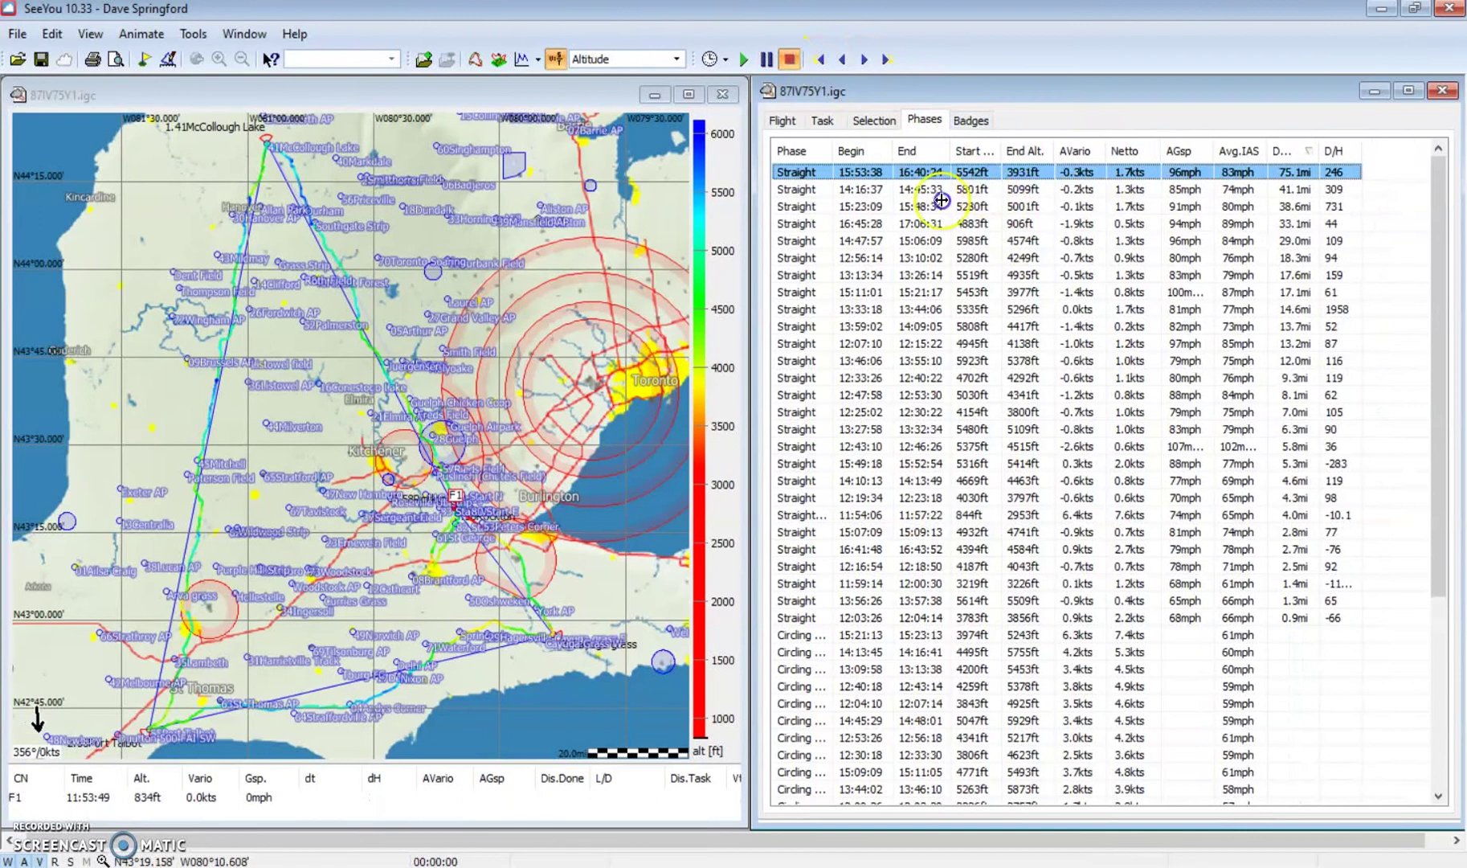
pyautogui.moveTo(1053, 152); pyautogui.dragTo(1113, 193)
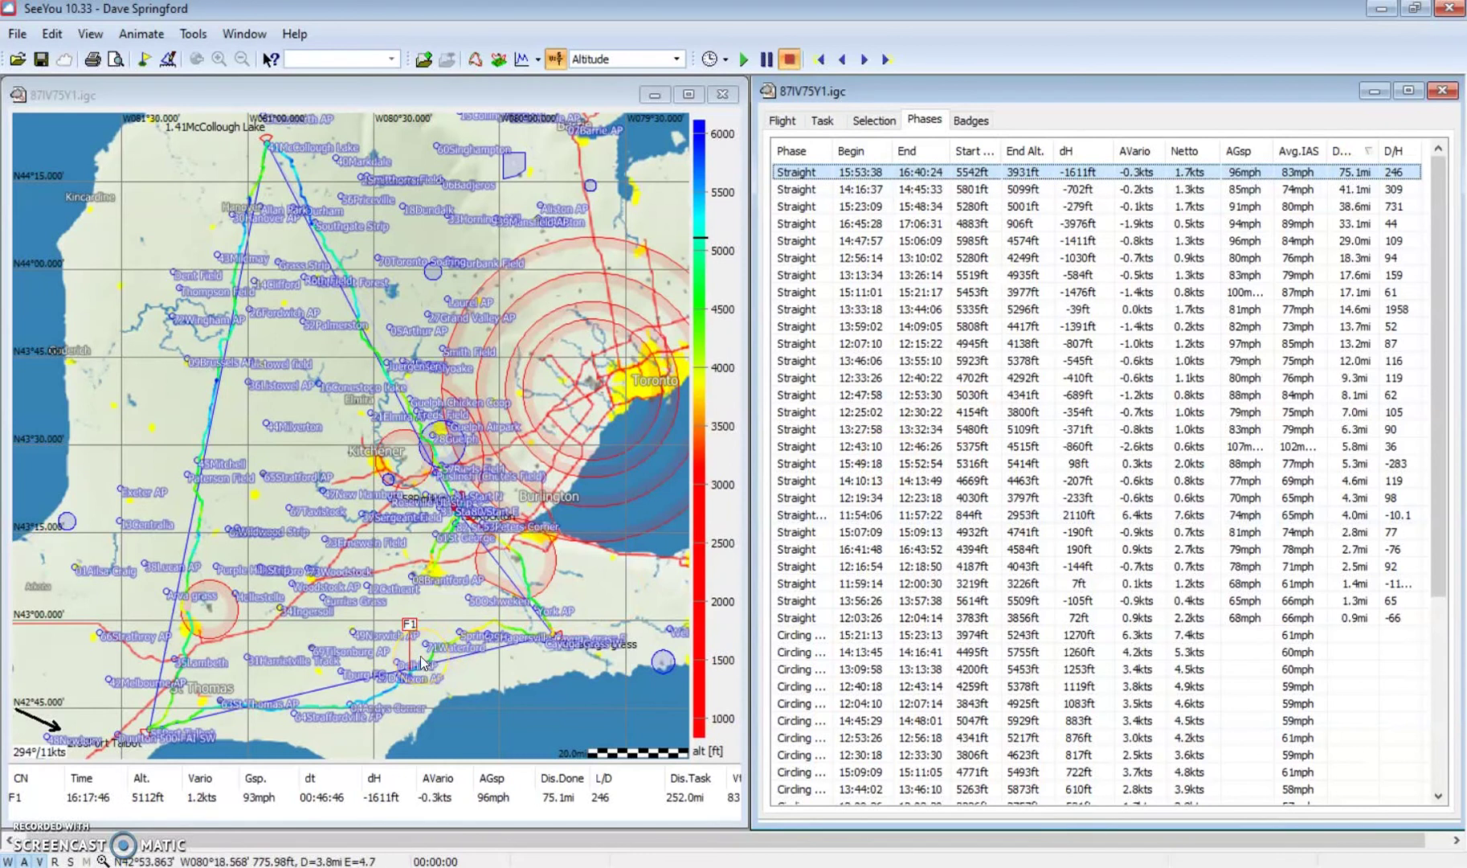
pyautogui.click(1361, 179)
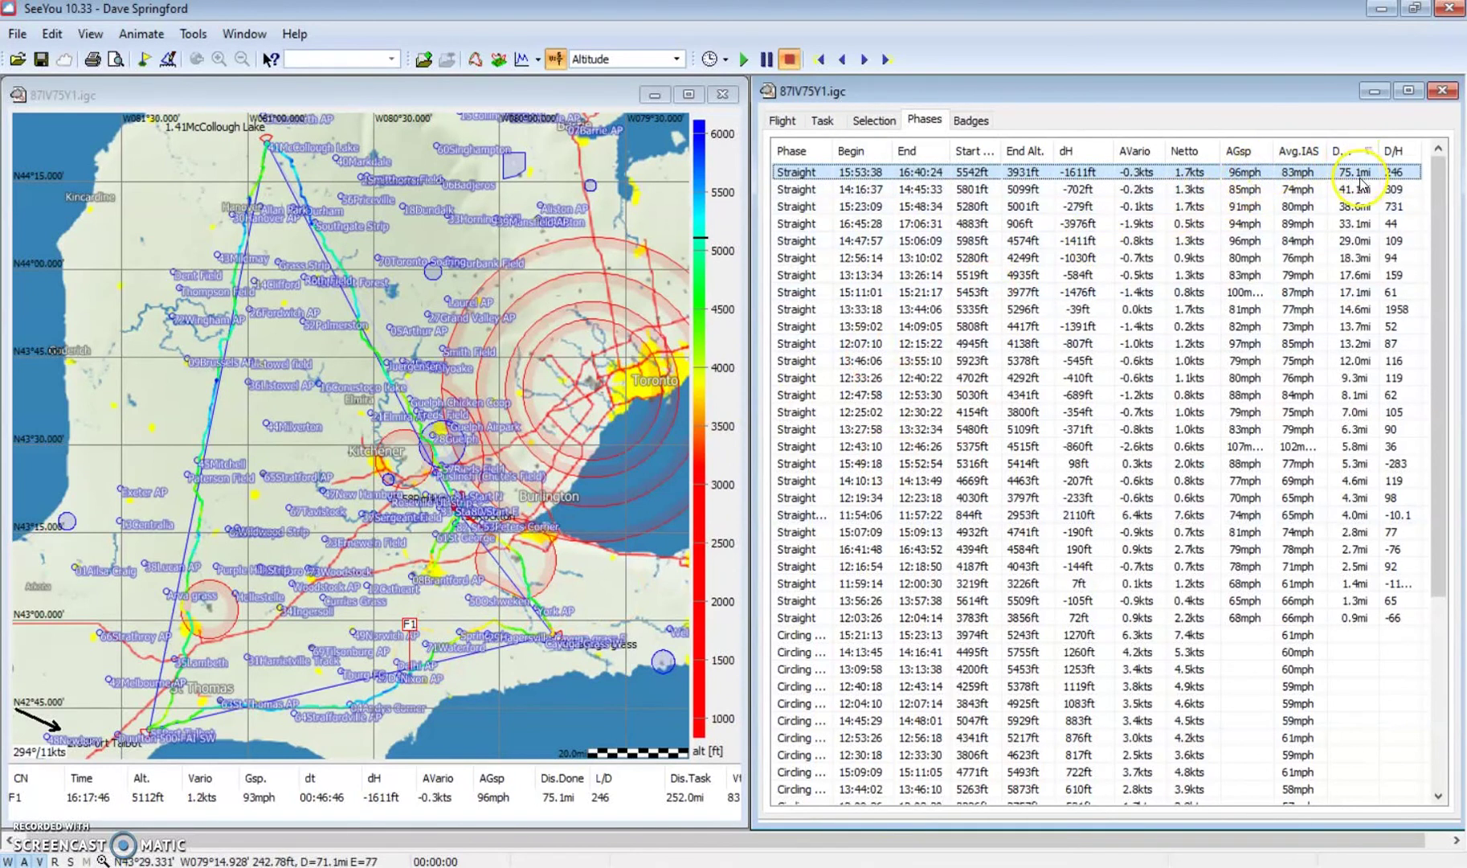